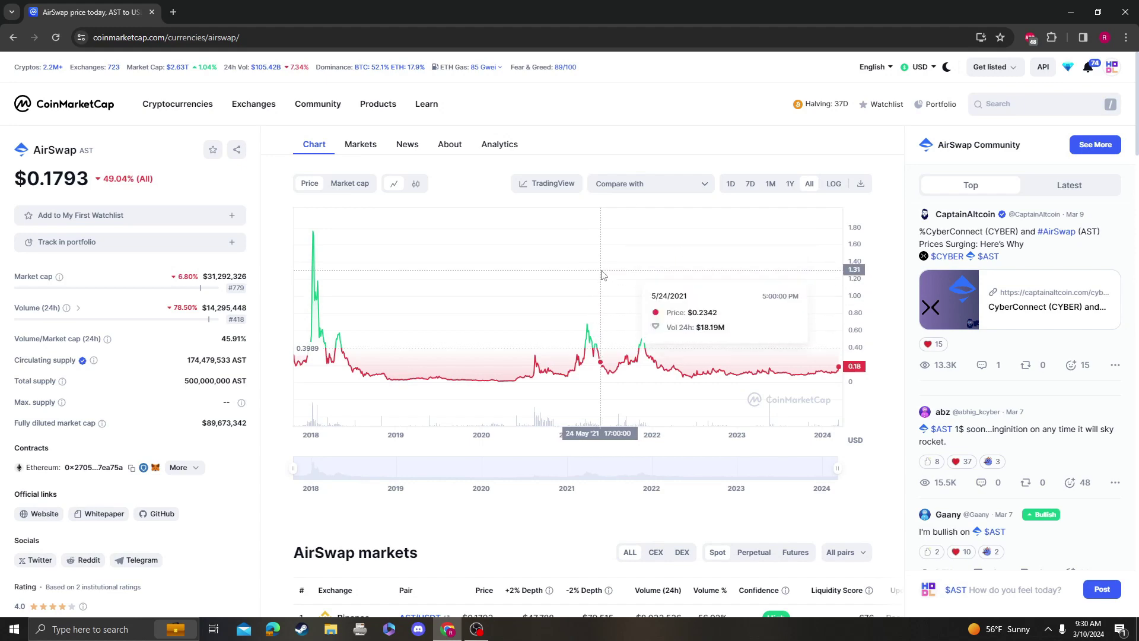
- Toggle between Price and Market cap, leaving AirSwap's chart on market cap history
scroll(754, 380, "down", 3)
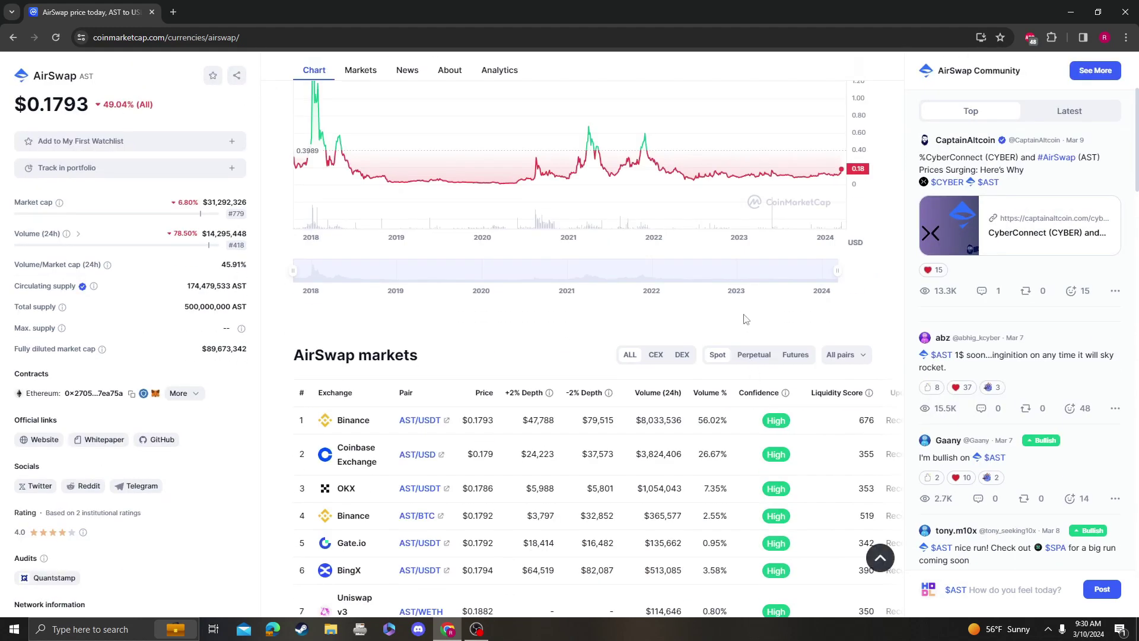
scroll(746, 320, "up", 1)
scroll(666, 376, "down", 5)
scroll(681, 262, "up", 5)
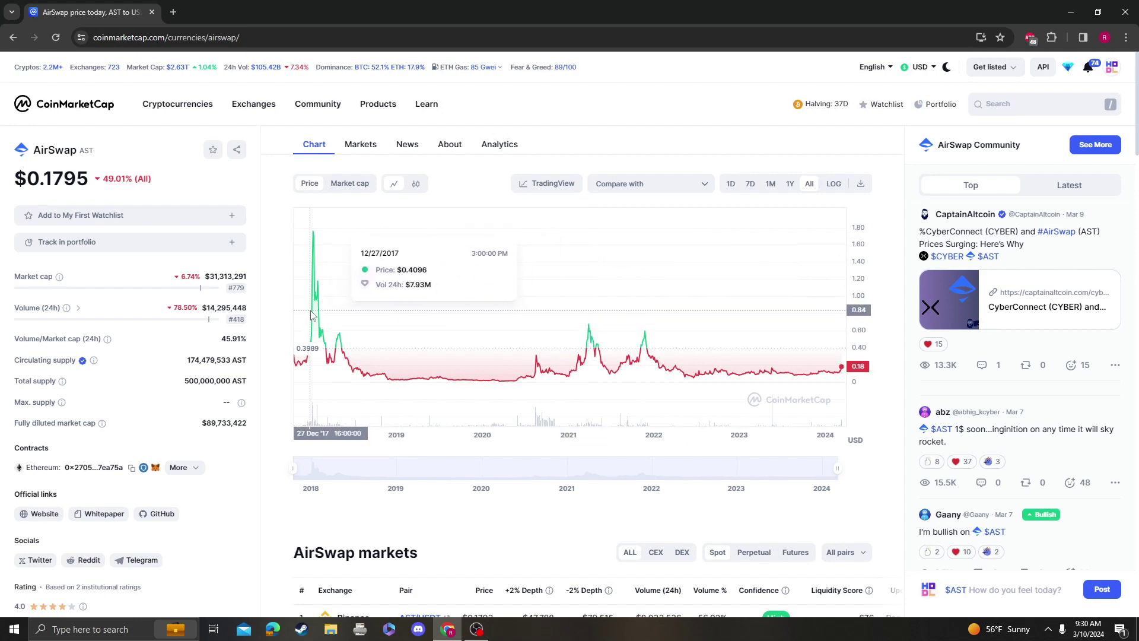
left_click(362, 185)
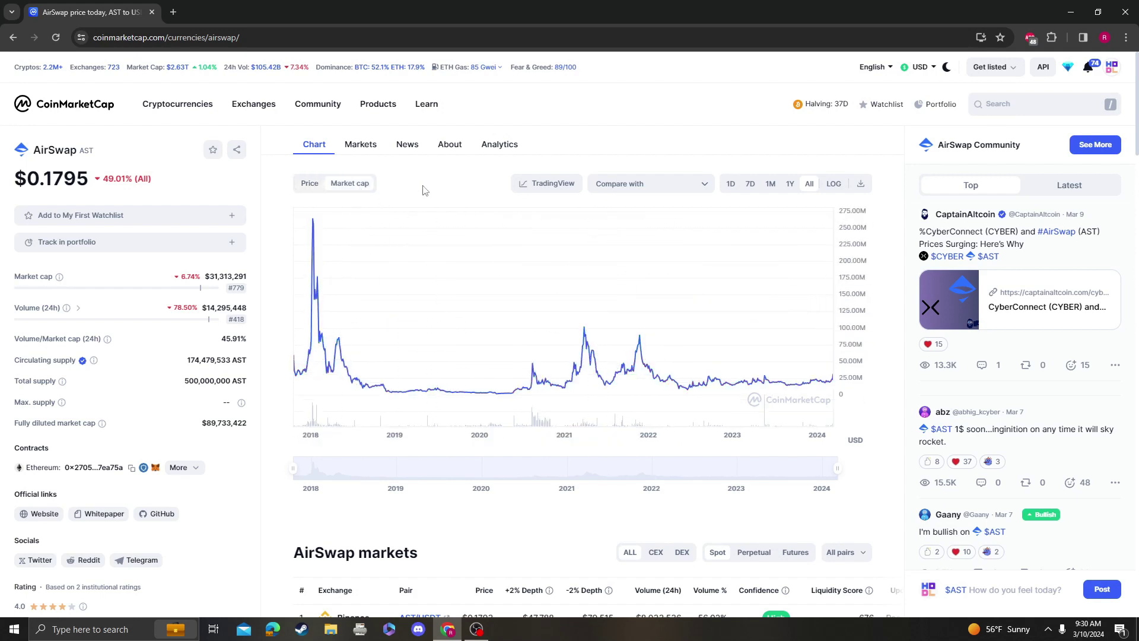
left_click(309, 185)
left_click(344, 184)
left_click(318, 184)
left_click(349, 184)
- Select the total and circulating supply (174,479,533) figures, then clear the selection
double_click(214, 380)
double_click(209, 360)
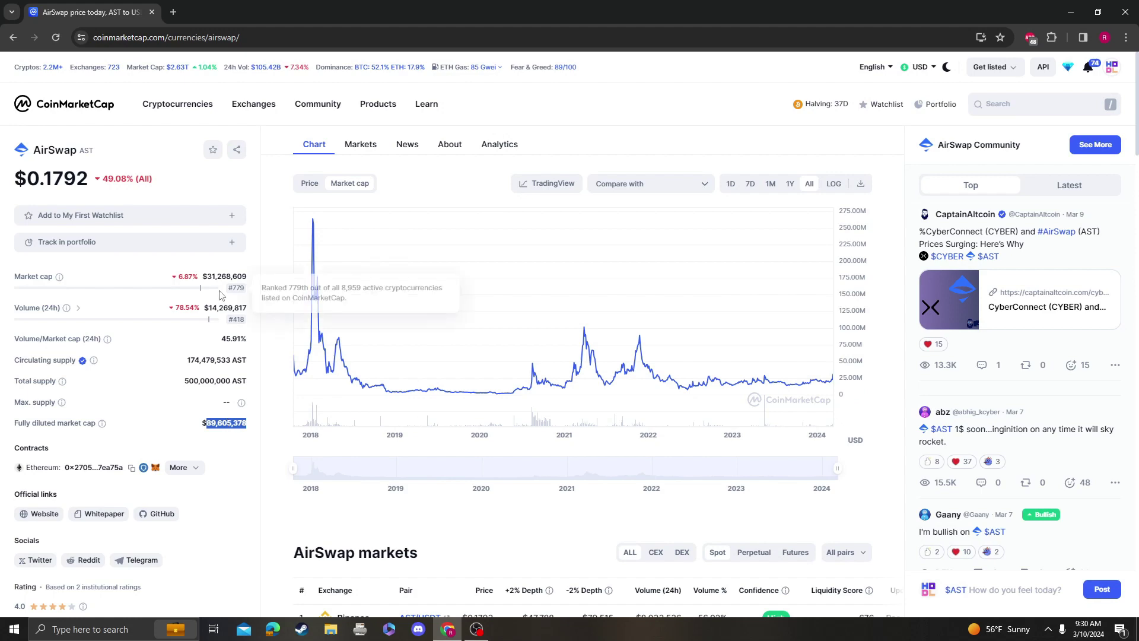
left_click(228, 274)
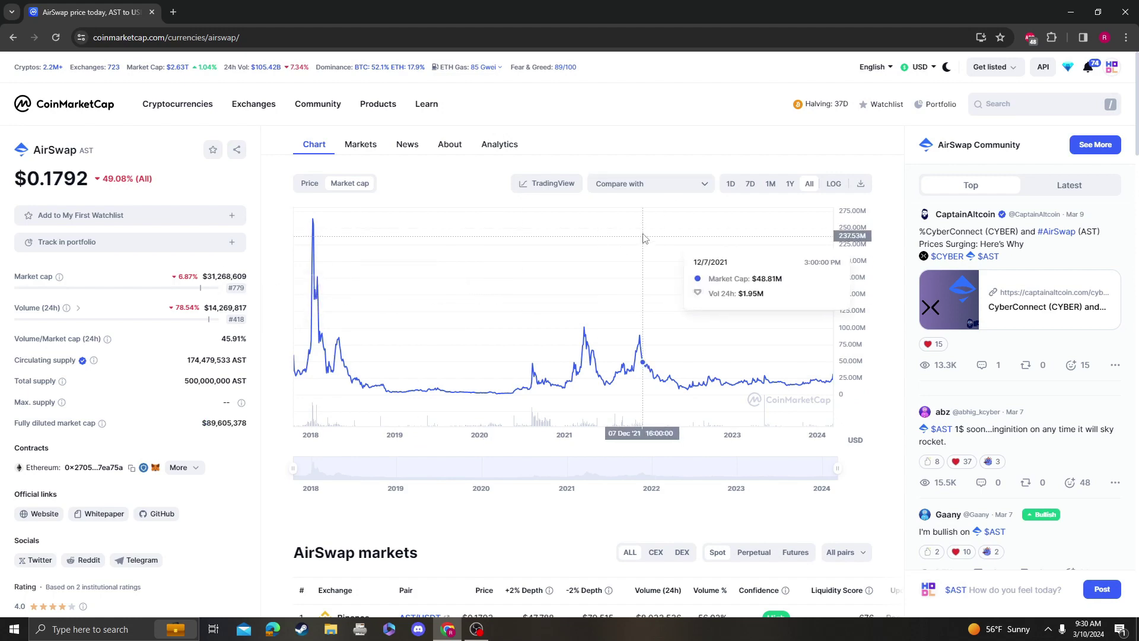
scroll(695, 261, "down", 5)
scroll(657, 203, "down", 6)
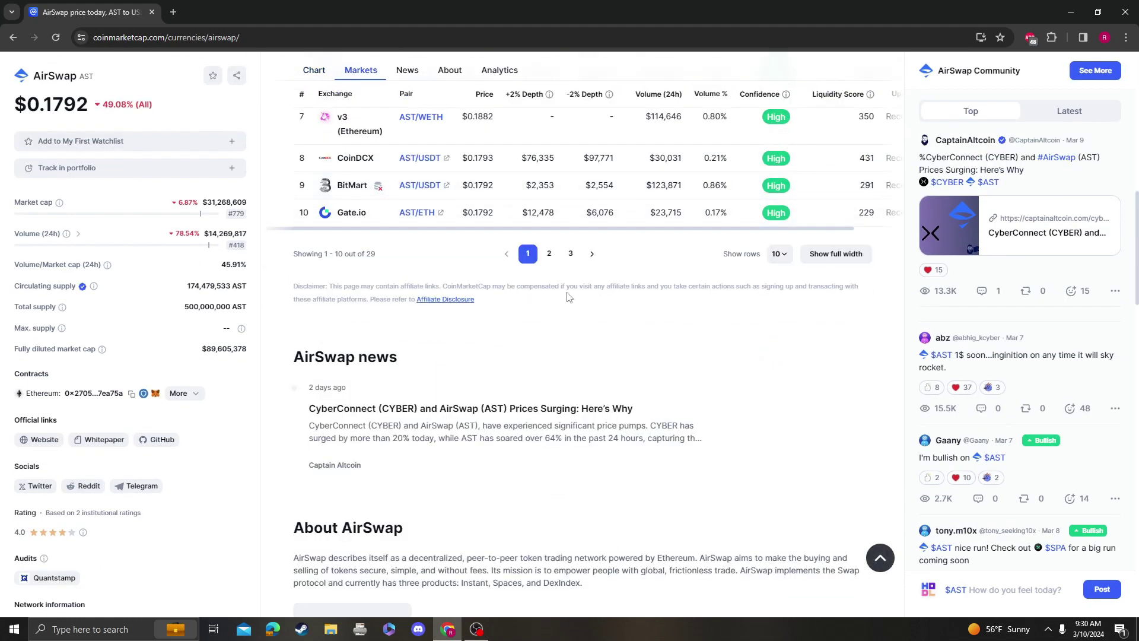
scroll(569, 320, "down", 3)
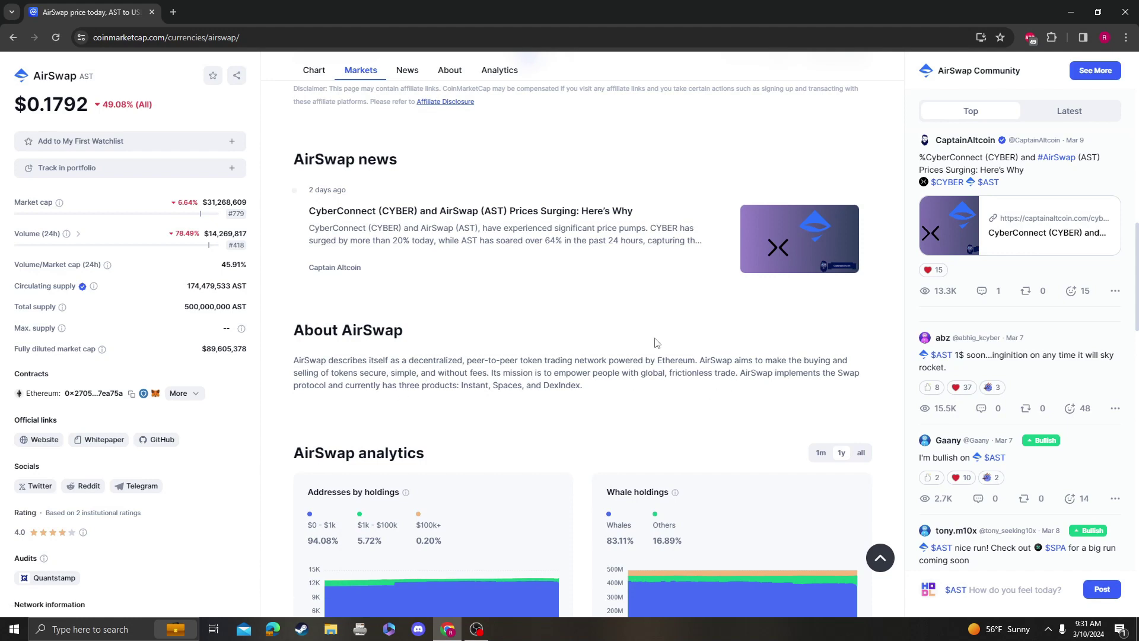
scroll(626, 234, "down", 3)
scroll(626, 234, "up", 18)
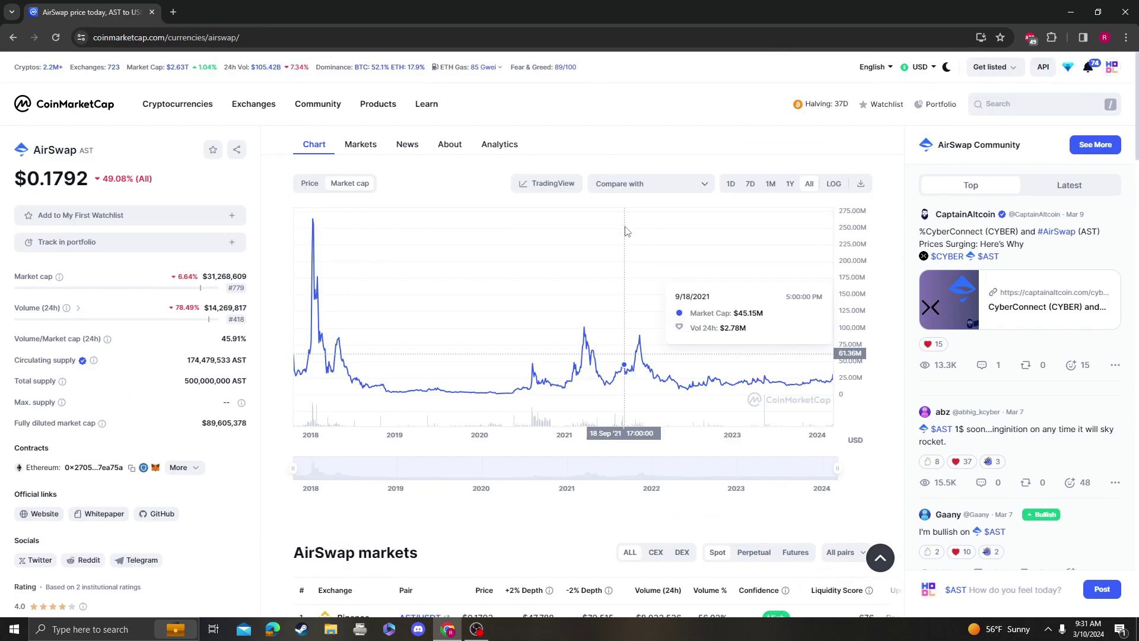
- Switch the chart back to AirSwap's price history
left_click(318, 189)
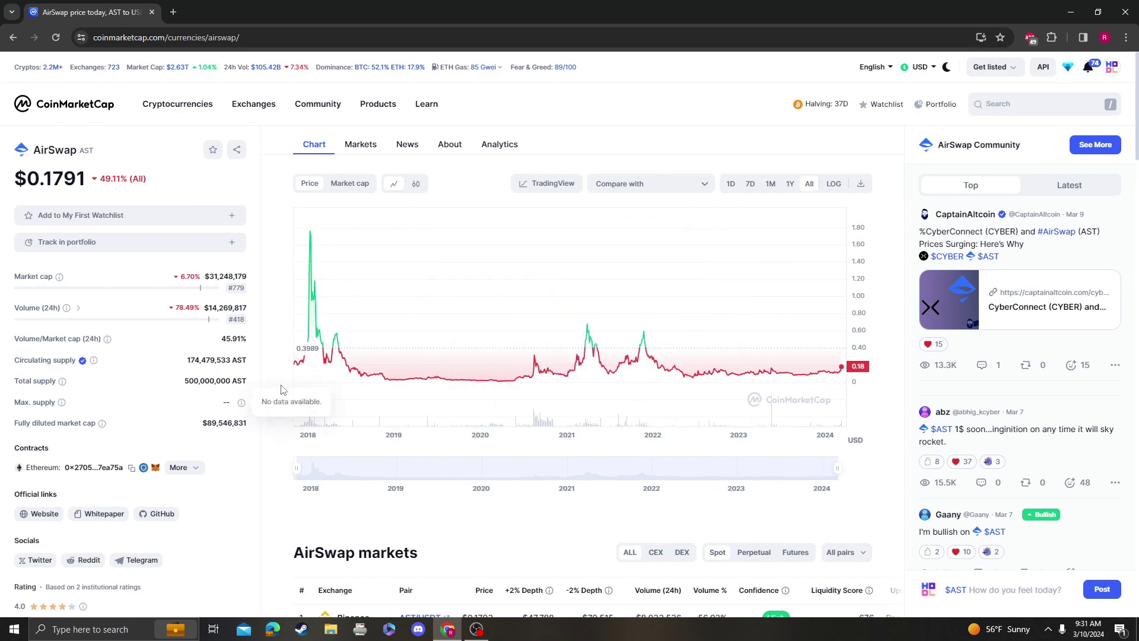
mouse_move(314, 360)
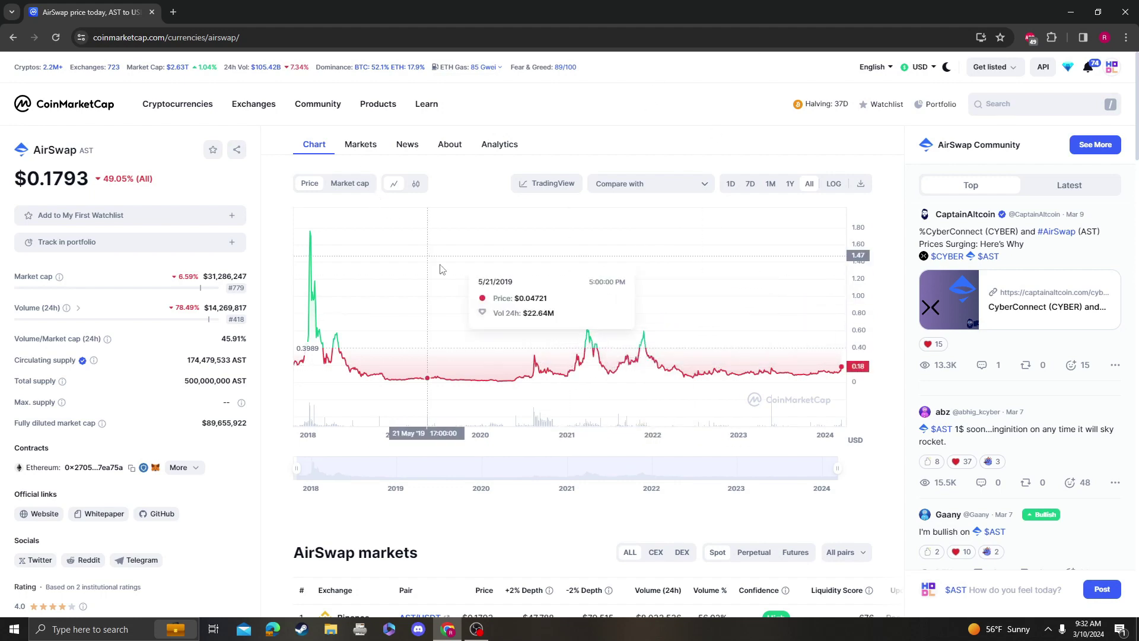
scroll(535, 280, "down", 5)
scroll(529, 291, "down", 4)
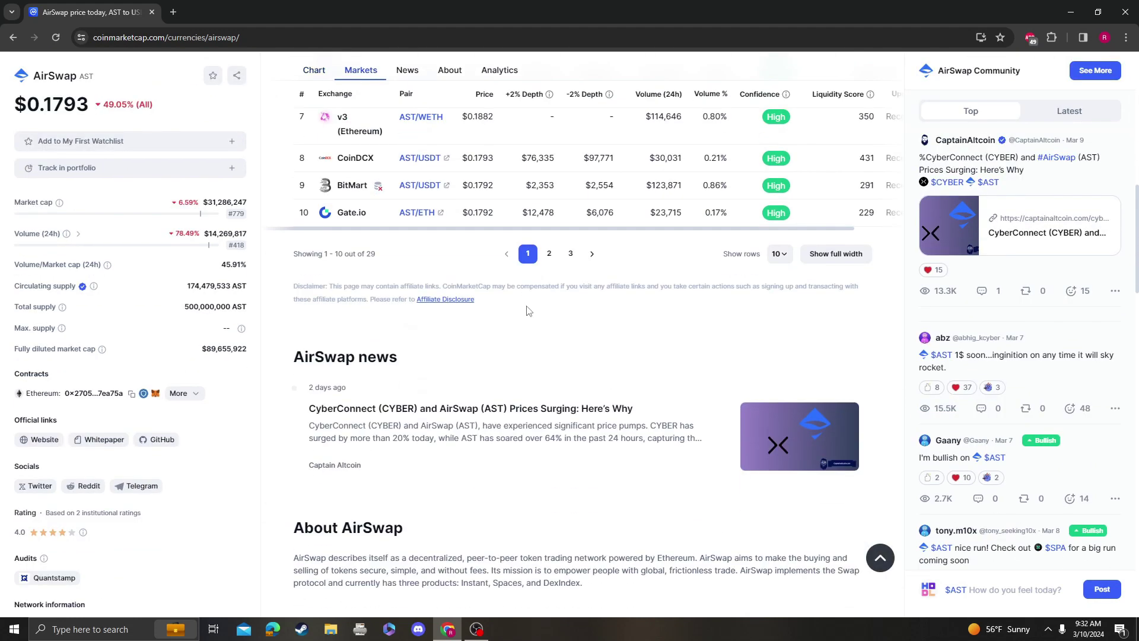
scroll(522, 356, "down", 4)
scroll(510, 386, "up", 15)
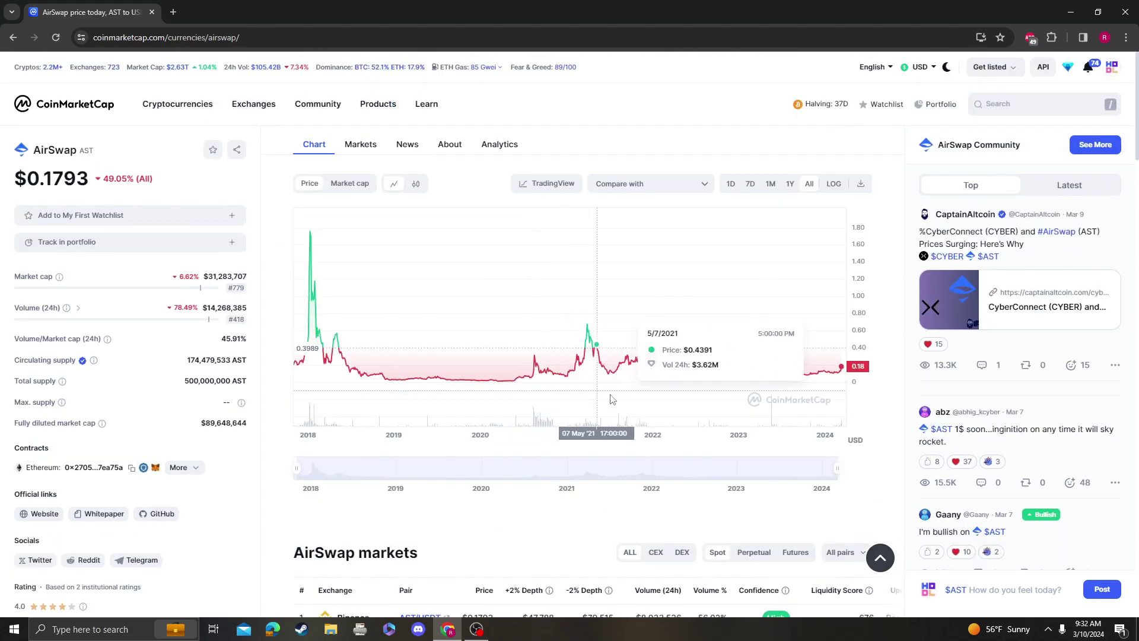
- Try the 1Y range, return to All, then open AirSwap's official website in a new tab
left_click(789, 184)
left_click(809, 184)
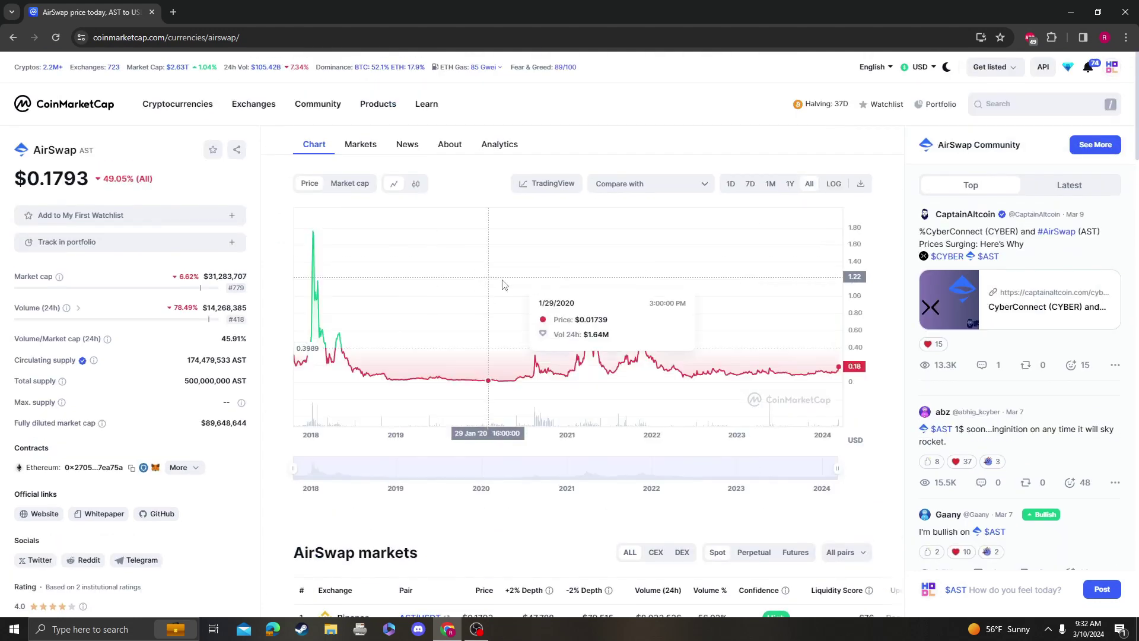
scroll(619, 479, "down", 1)
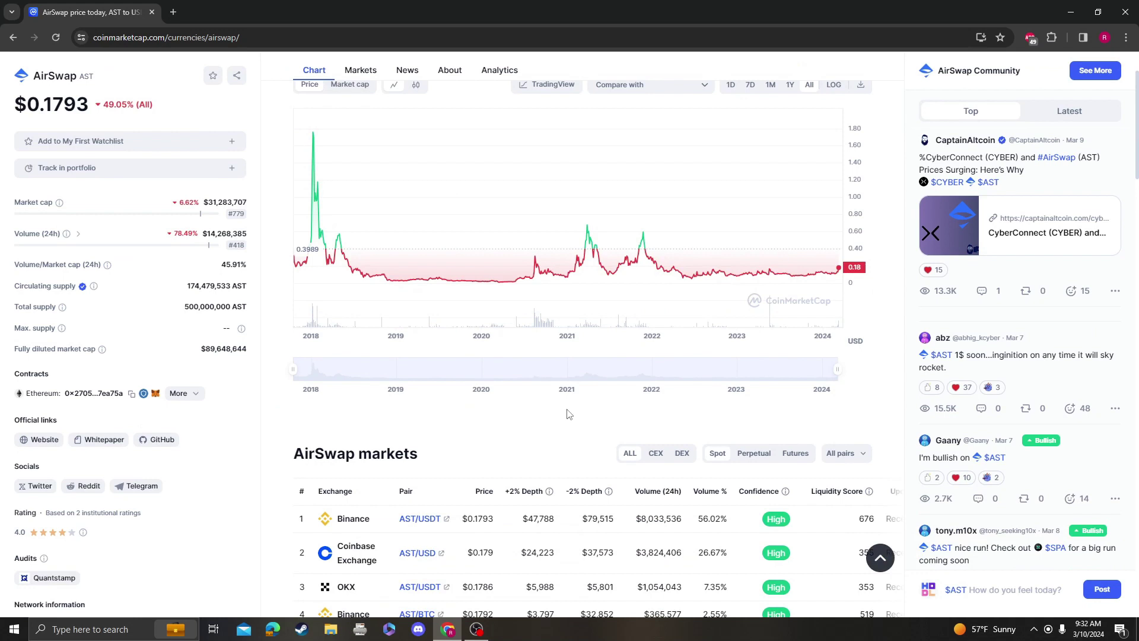
scroll(536, 392, "up", 1)
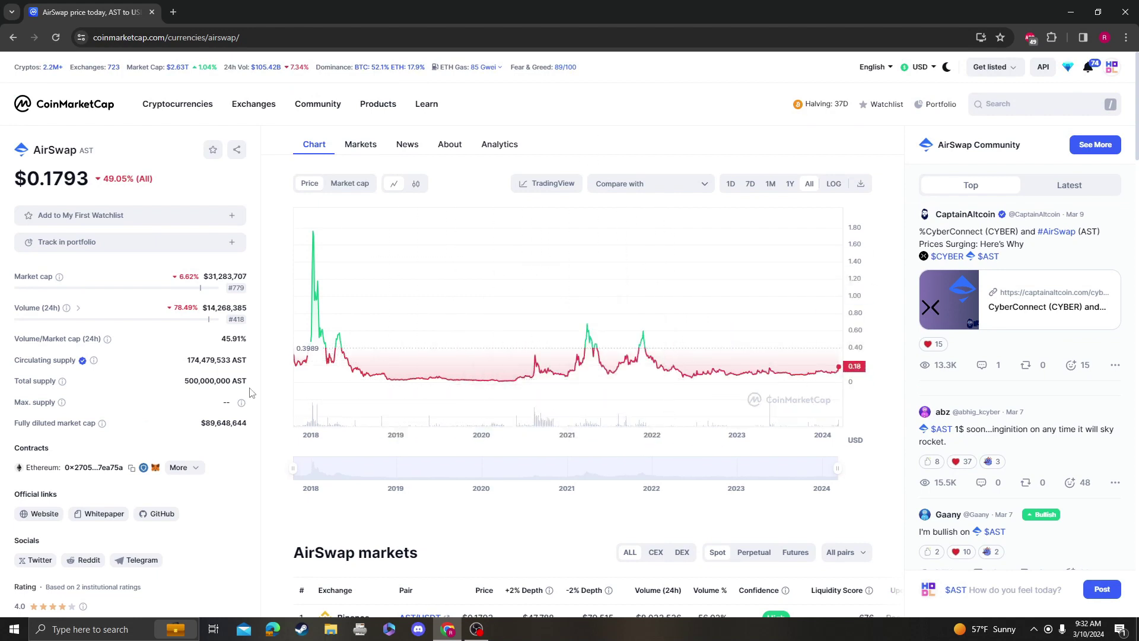
left_click(39, 513)
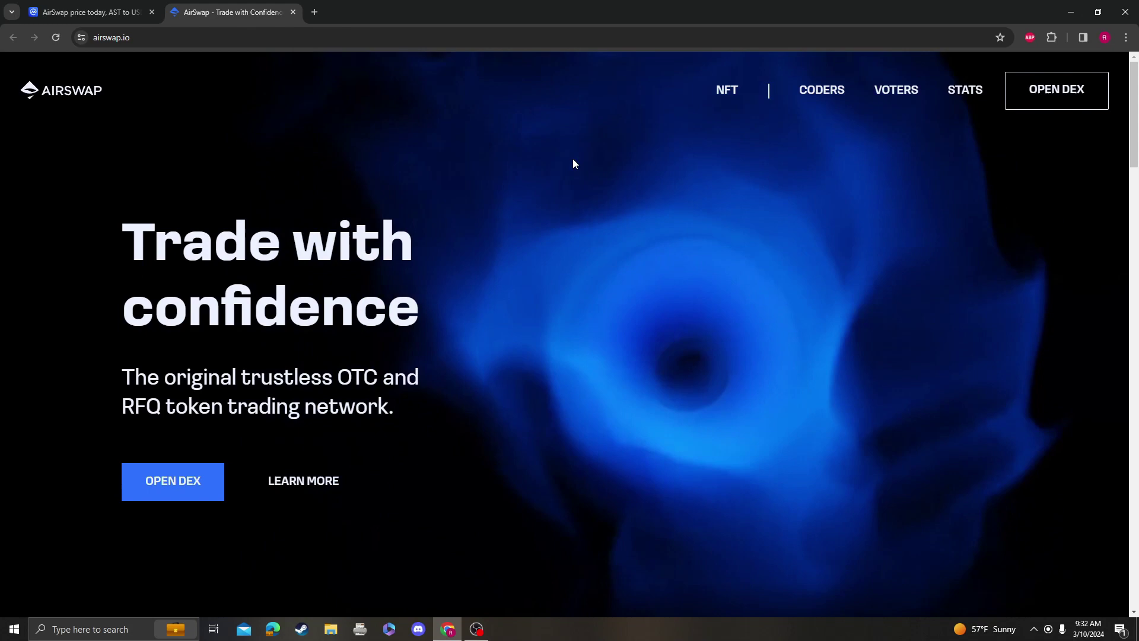
left_click(734, 93)
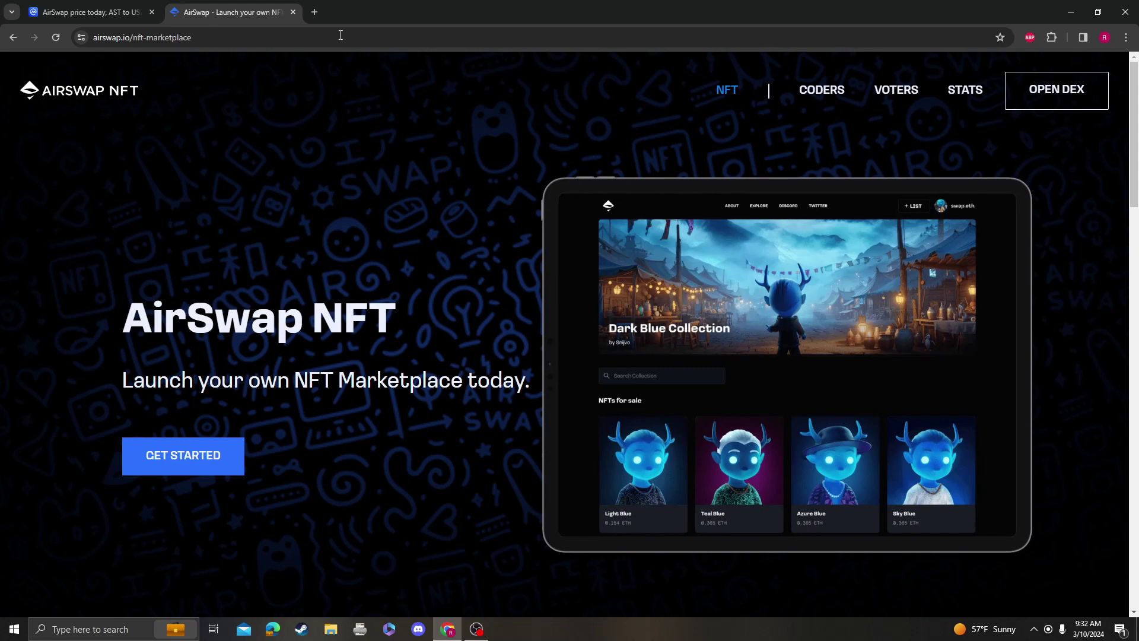
left_click(95, 12)
left_click(239, 11)
scroll(608, 266, "down", 10)
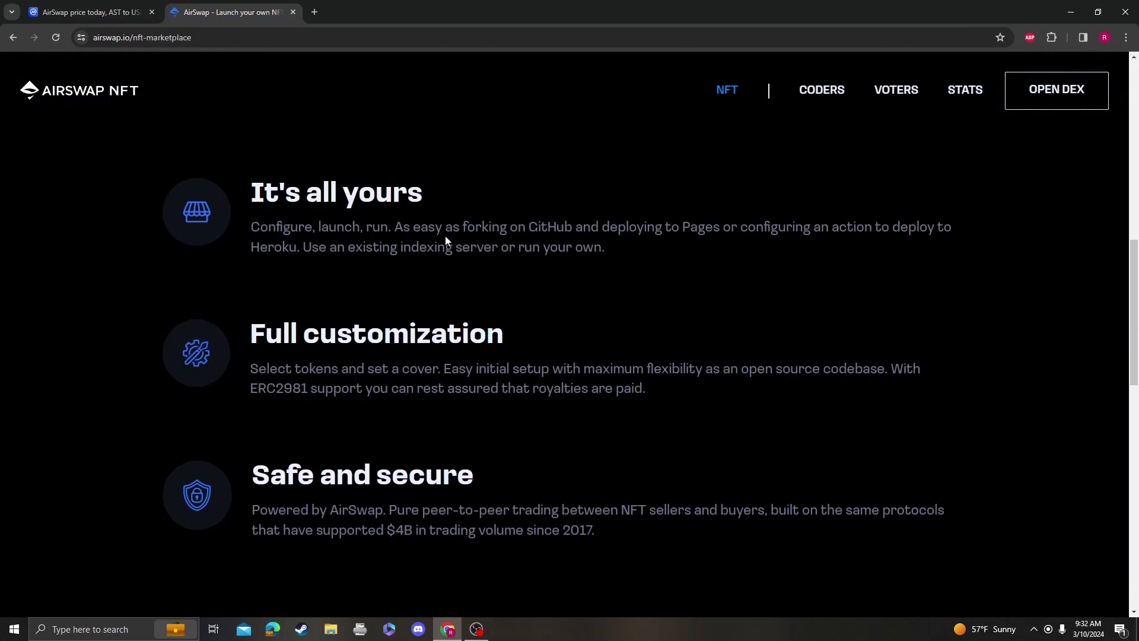
scroll(427, 232, "down", 3)
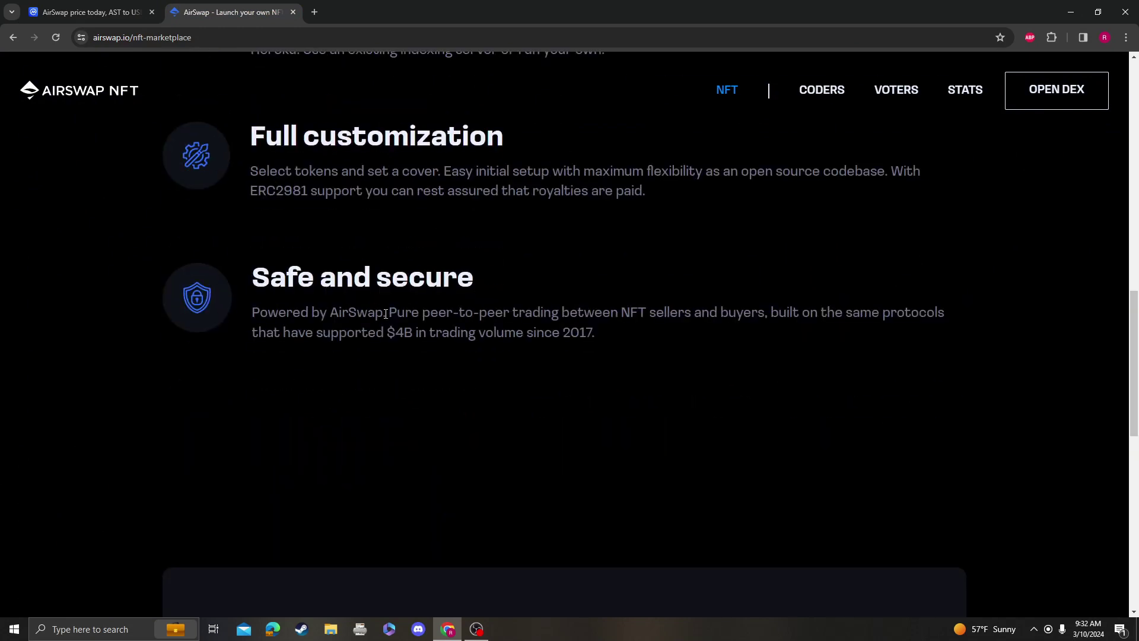
scroll(607, 303, "up", 2)
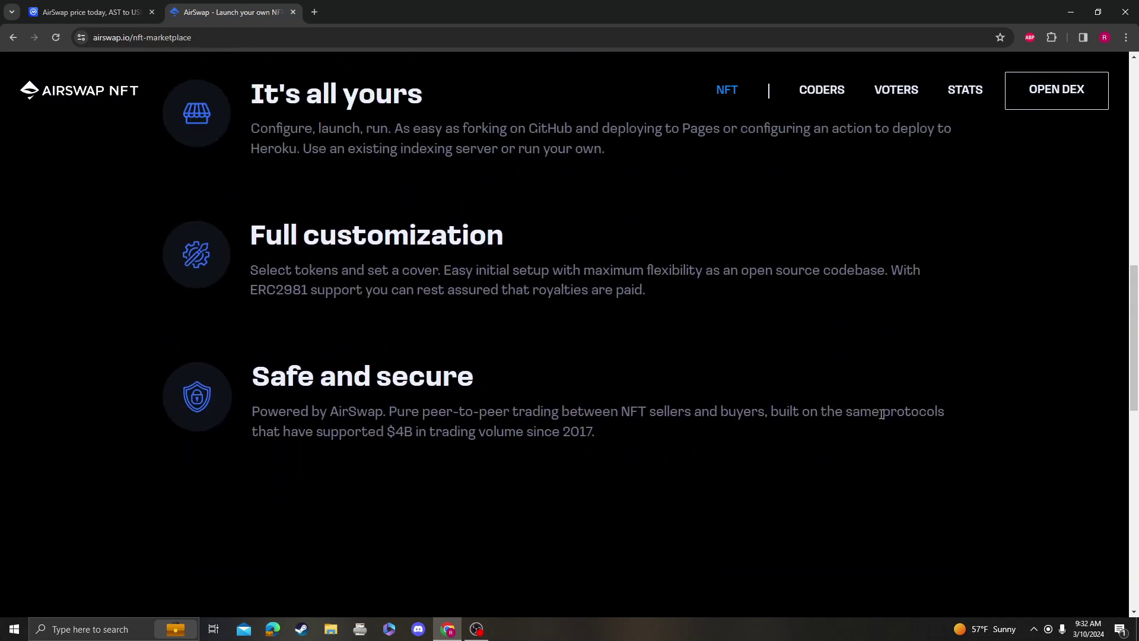
scroll(862, 394, "up", 8)
left_click(13, 38)
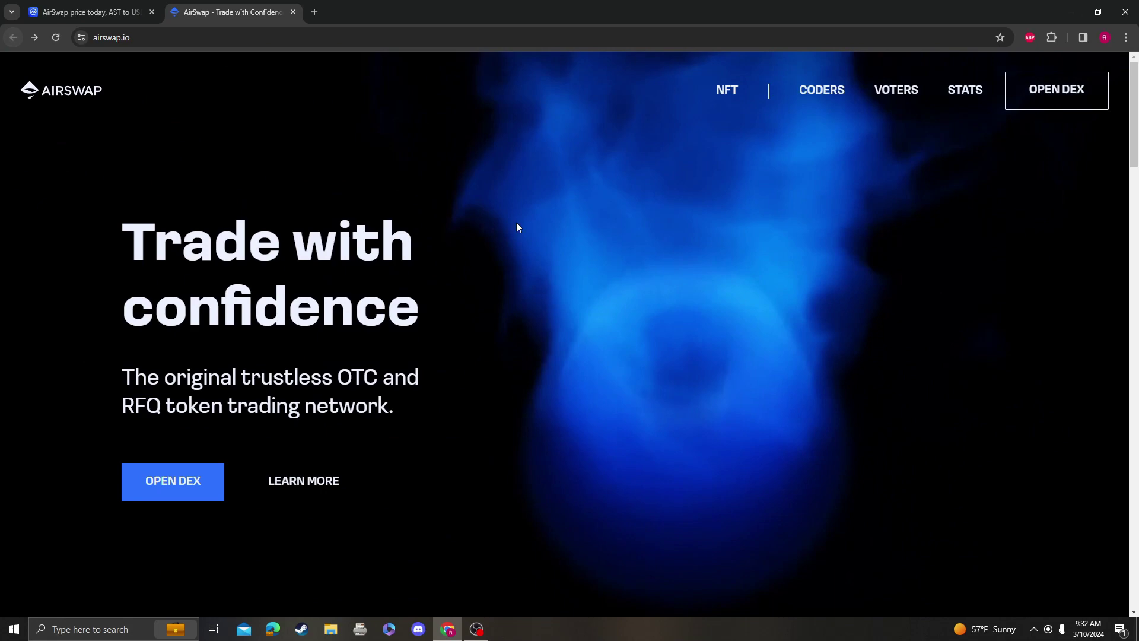
scroll(326, 262, "down", 5)
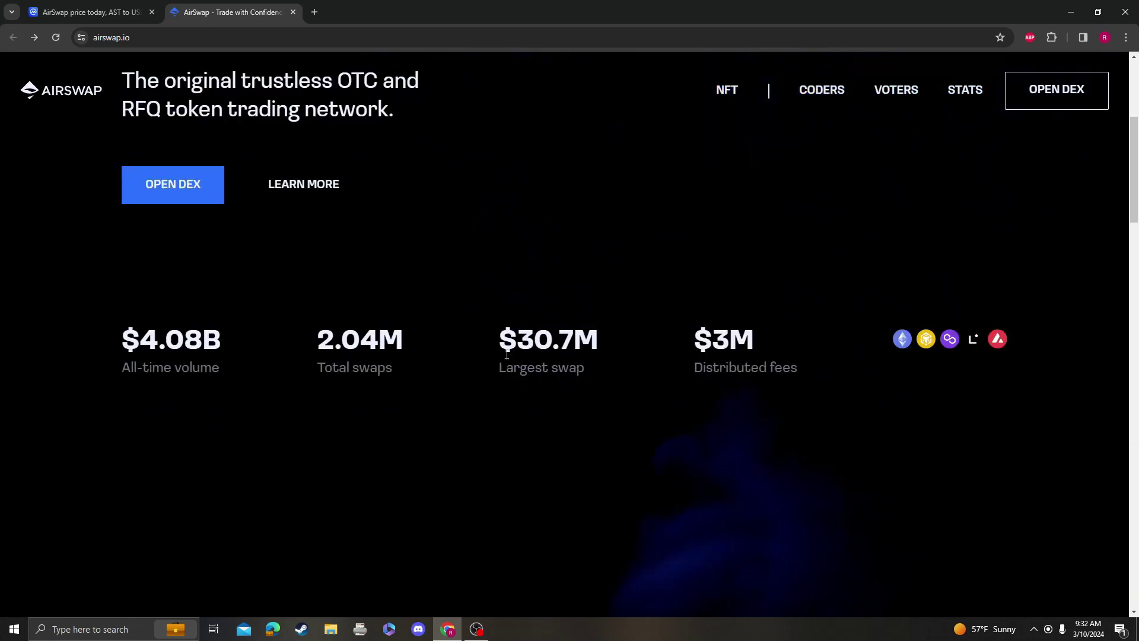
scroll(534, 326, "down", 10)
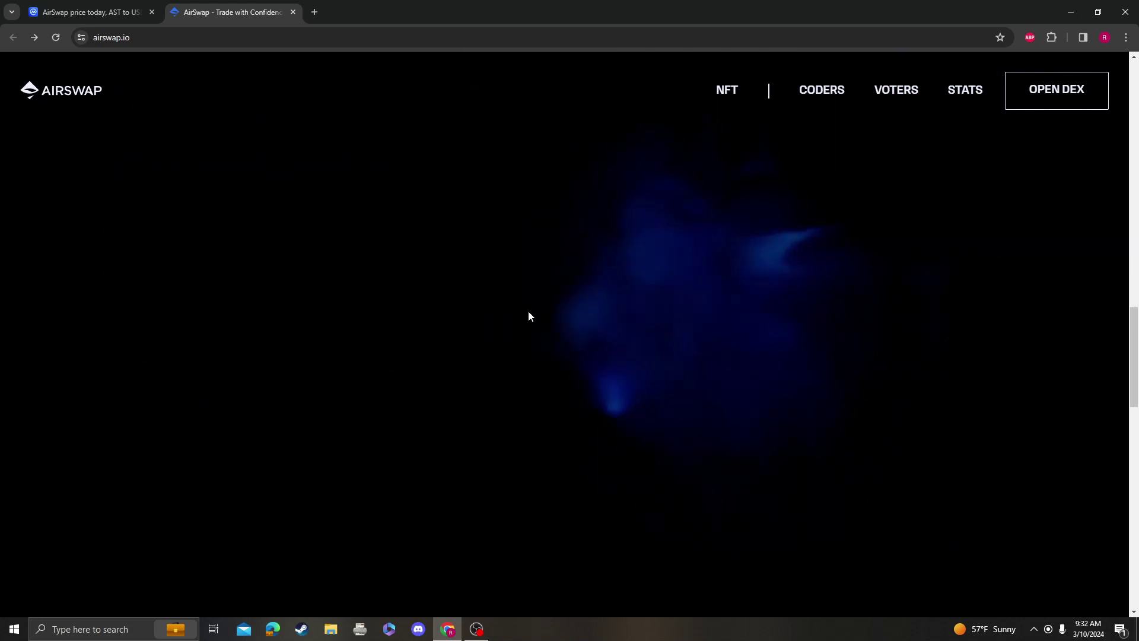
scroll(528, 314, "up", 15)
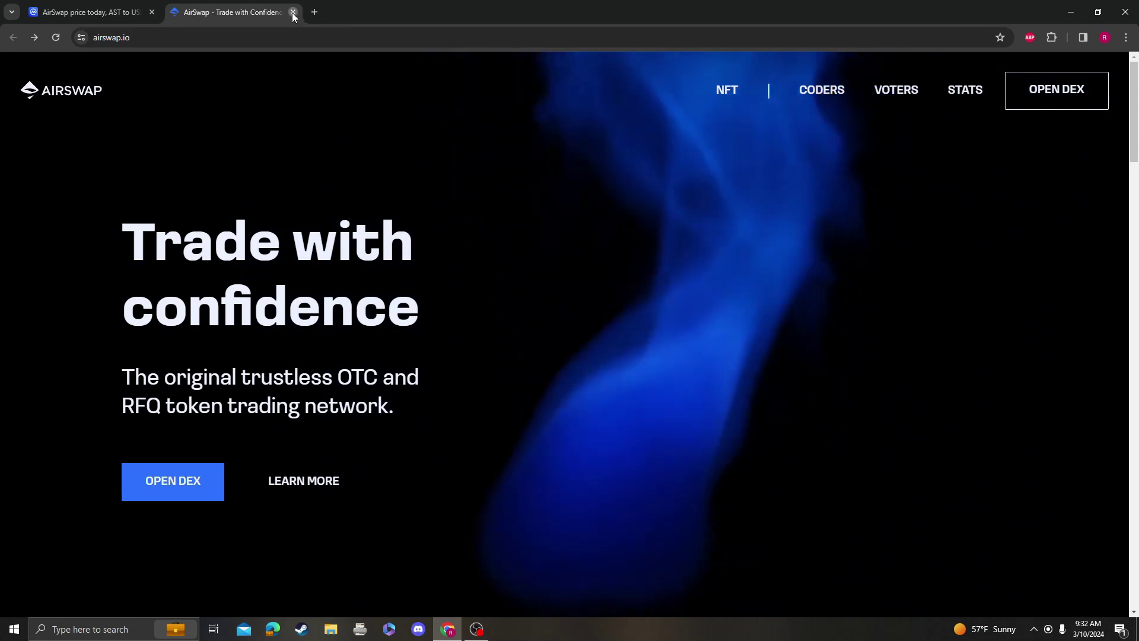
- Open the technical analysis chart and measure the March price spike's gain, then clear it
left_click(293, 12)
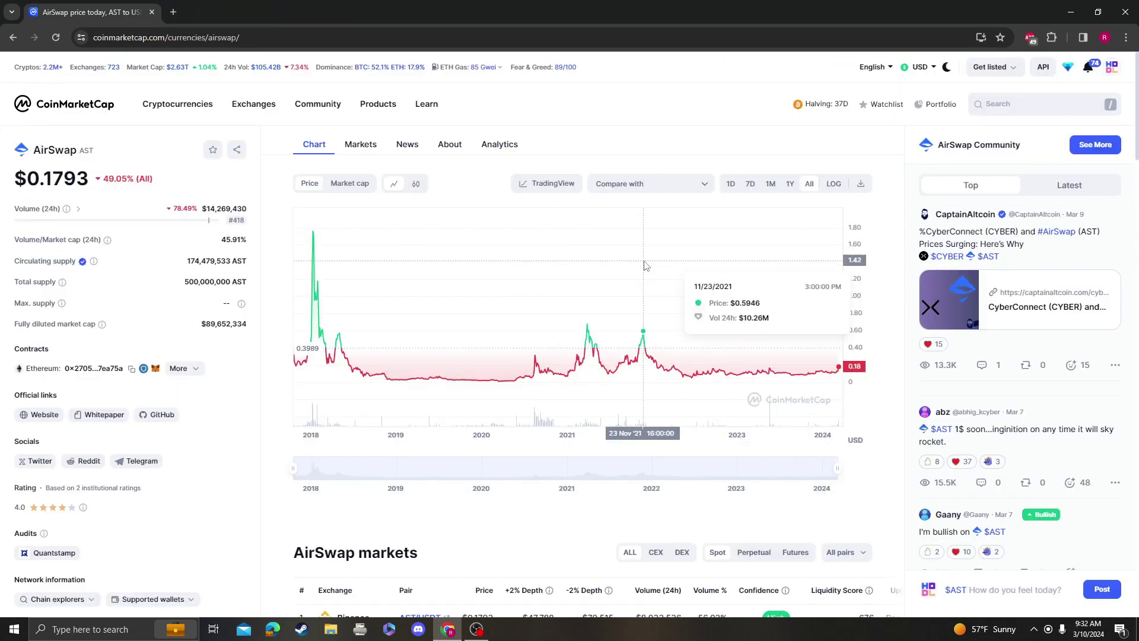
left_click(534, 188)
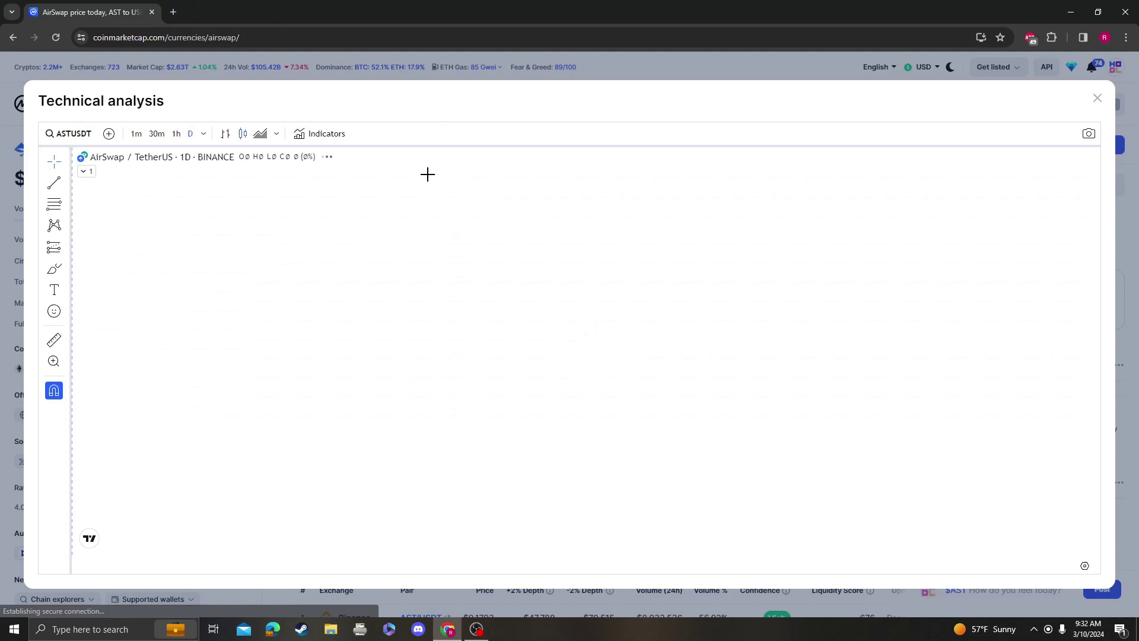
scroll(854, 308, "down", 3)
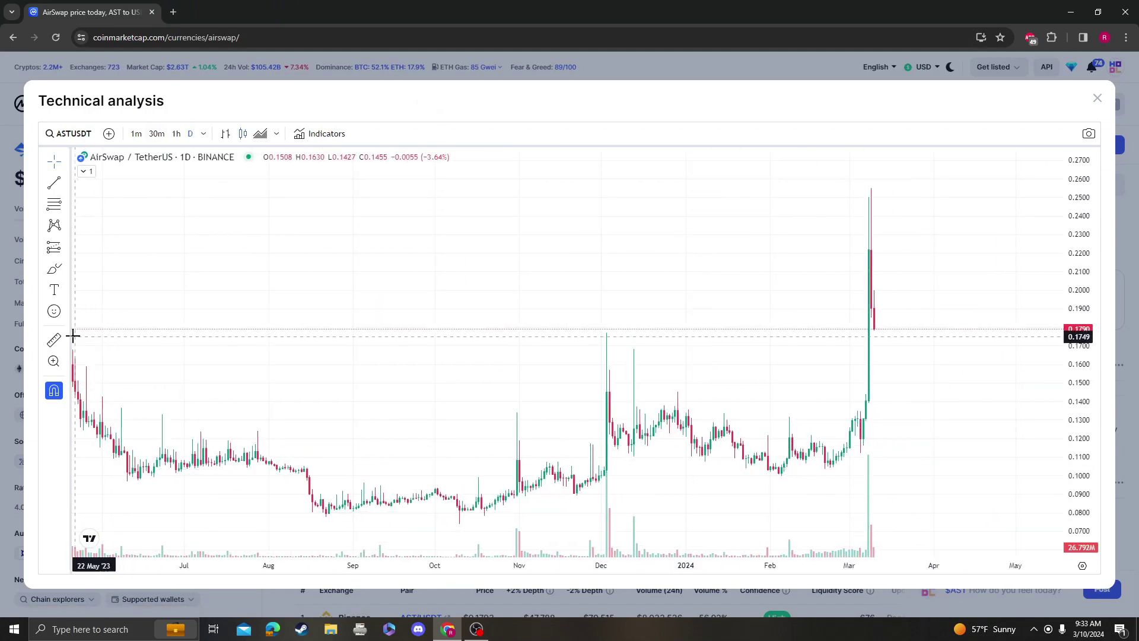
left_click(964, 468)
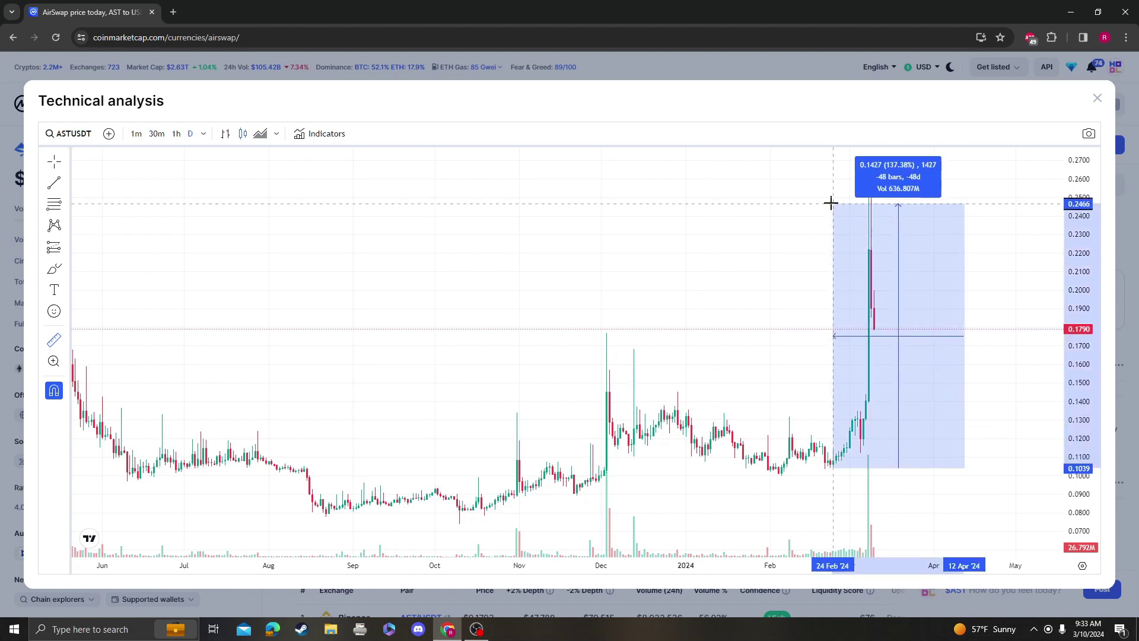
left_click(829, 194)
left_click(830, 194)
left_click_drag(800, 273, 831, 356)
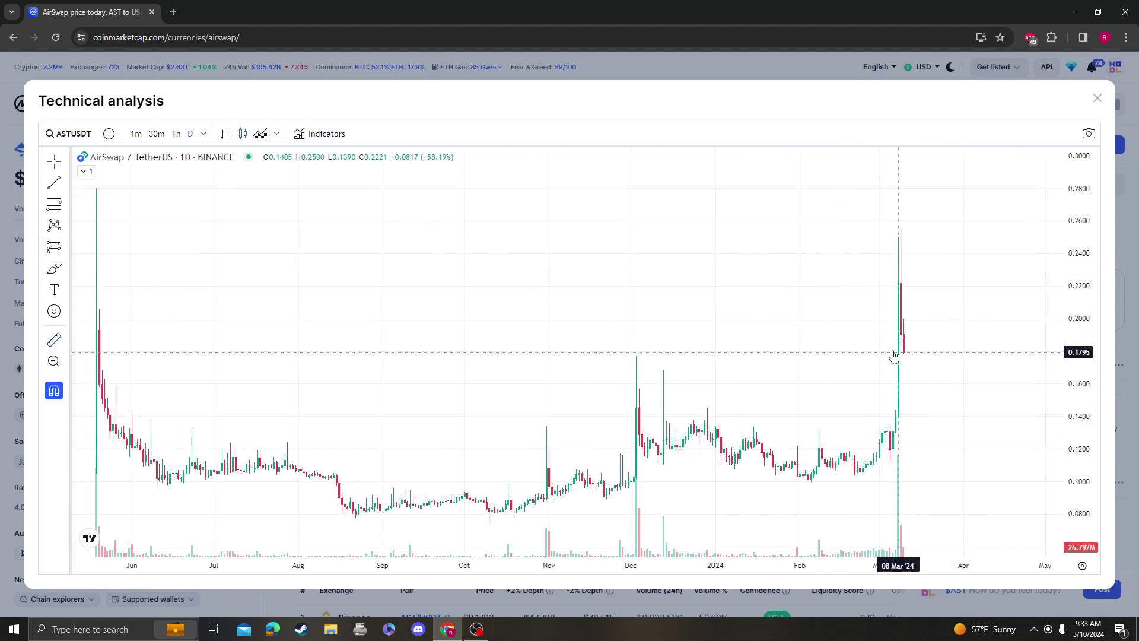
scroll(792, 305, "down", 6)
left_click_drag(860, 303, 795, 299)
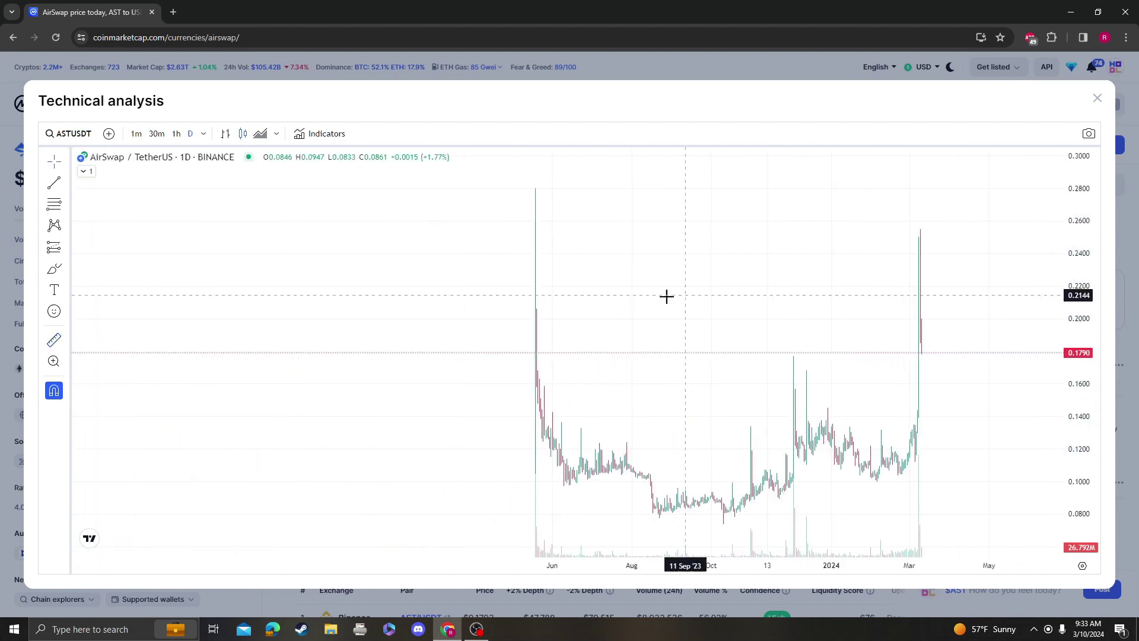
- Switch the chart to the ASTUSD pair on Coinbase and widen its price range
left_click(109, 134)
left_click(798, 201)
left_click(68, 133)
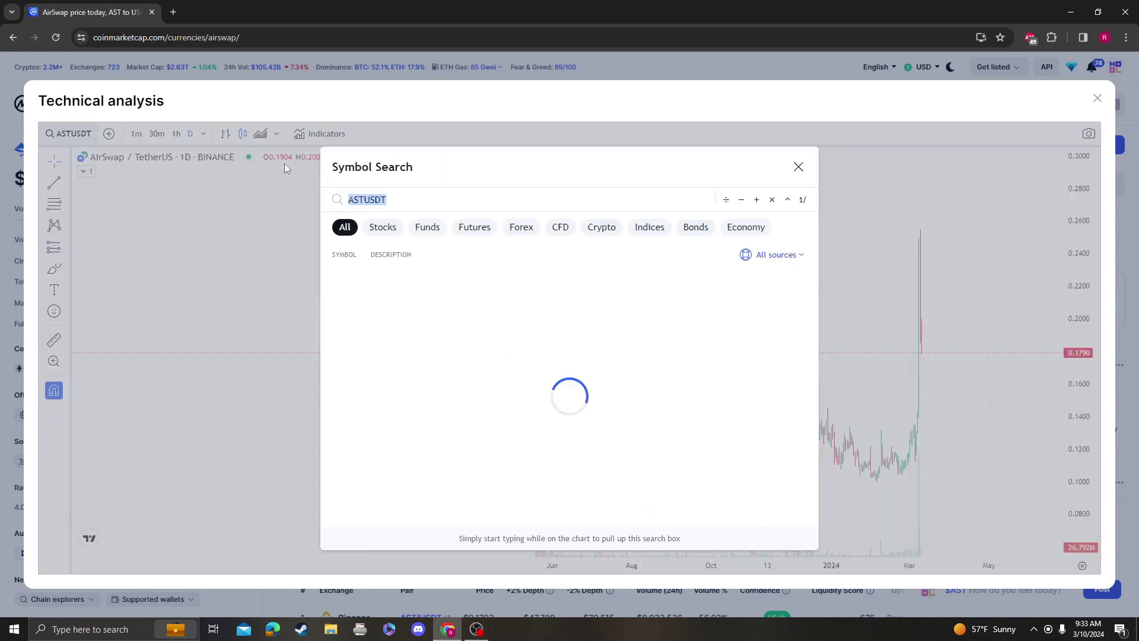
key("End")
key("BackSpace")
left_click(774, 278)
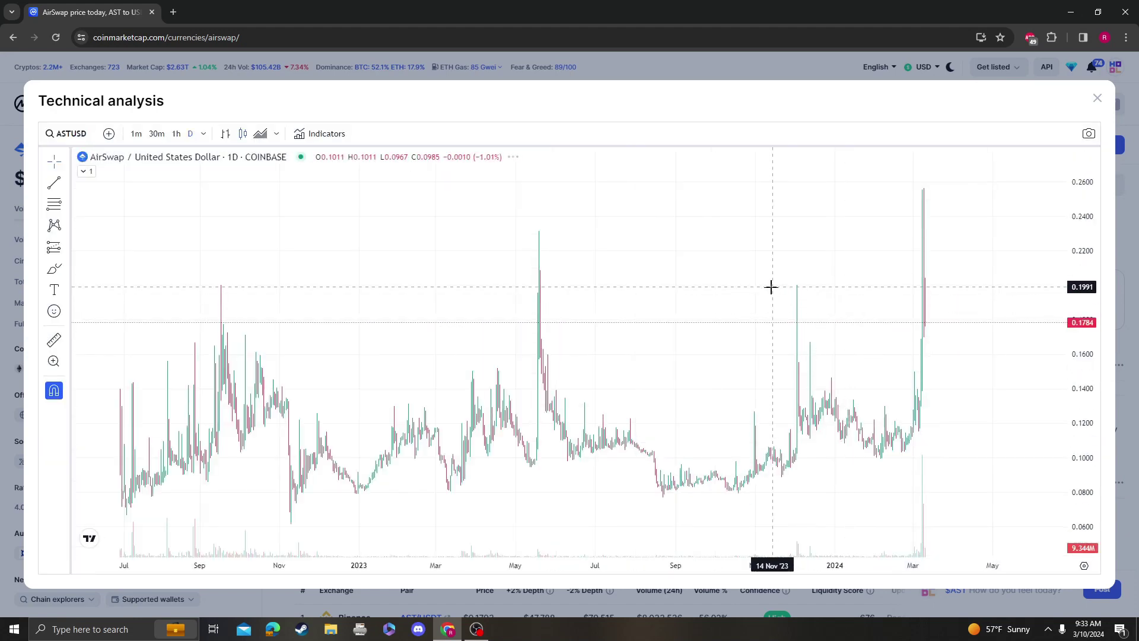
scroll(771, 288, "down", 9)
scroll(854, 300, "up", 8)
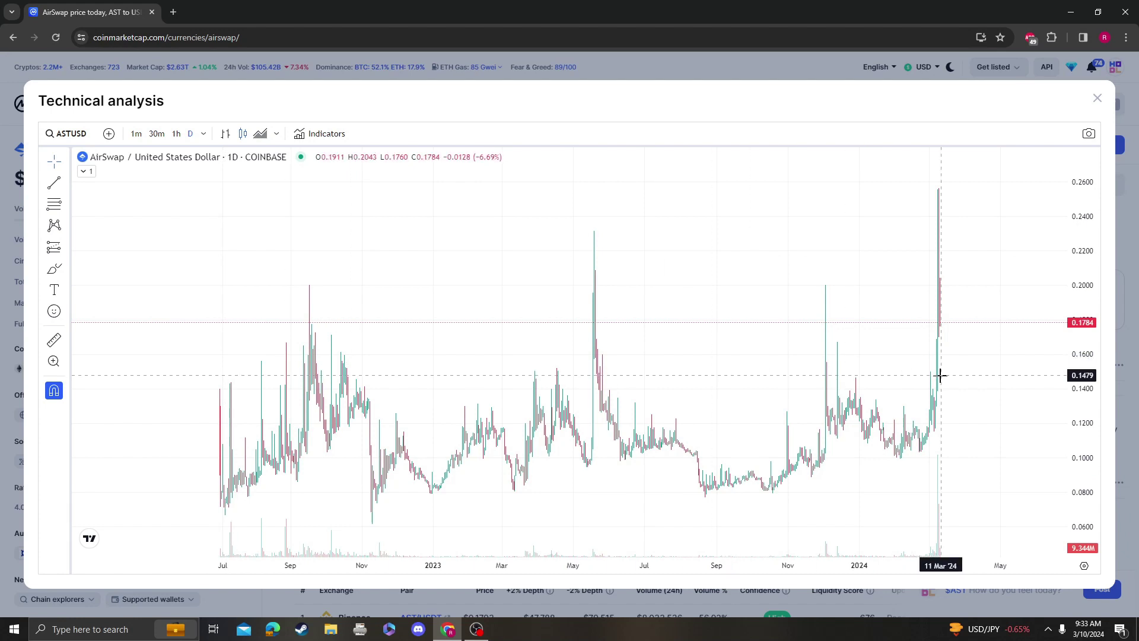
left_click_drag(757, 368, 661, 330)
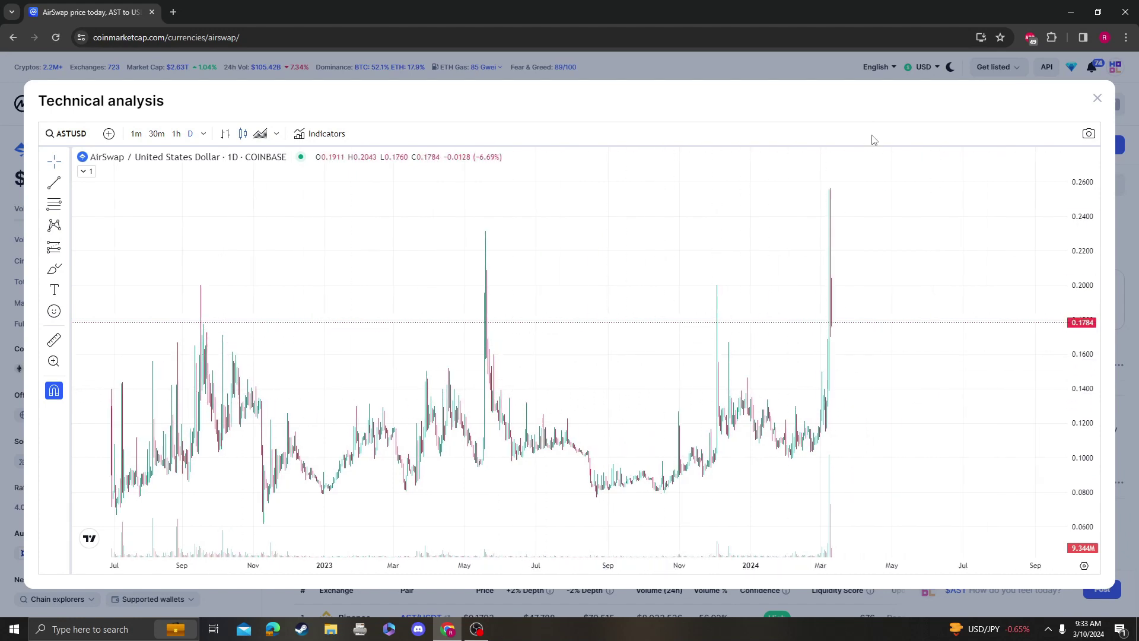
left_click_drag(1078, 196, 1049, 439)
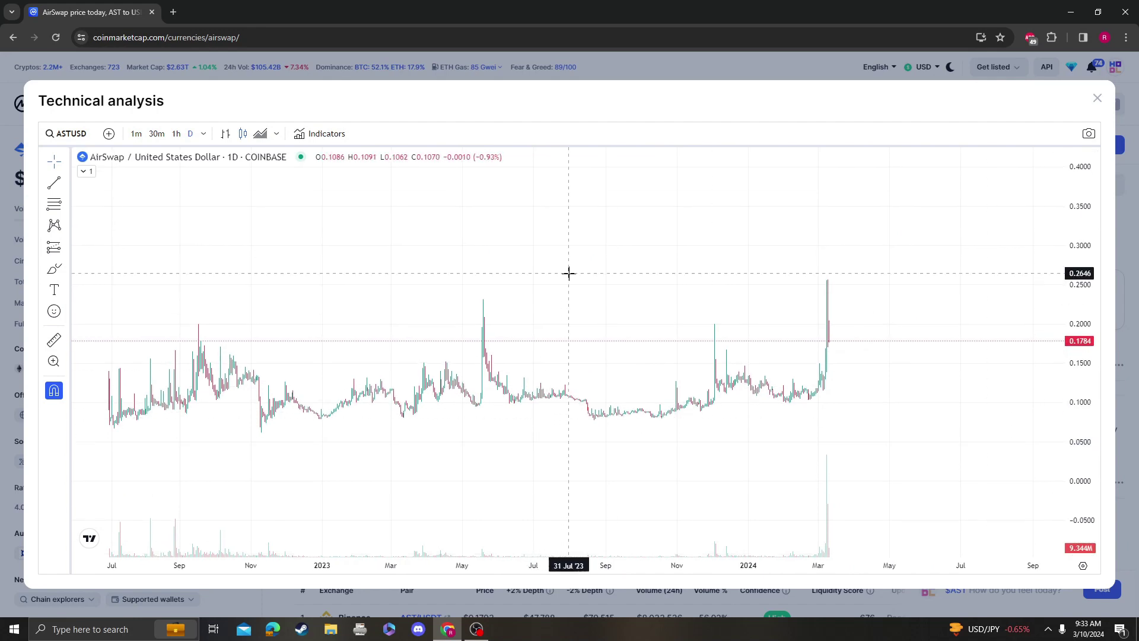
- Reload the chart on AirSwap / US Dollar (Binance) and compress the scale to fit the 2018 peak
left_click(1097, 101)
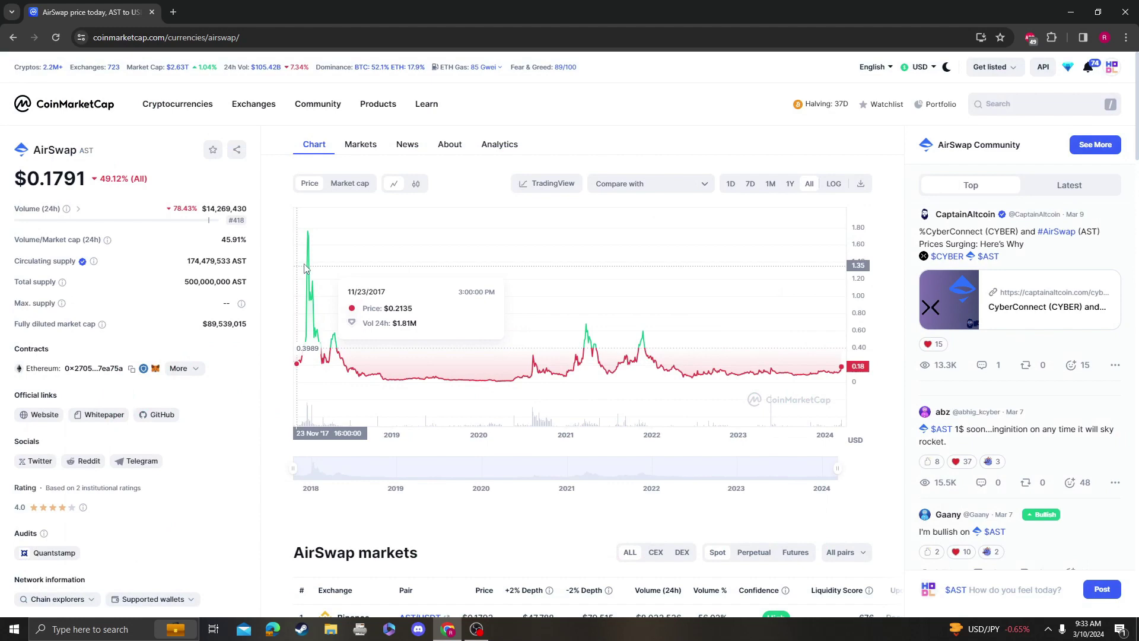
left_click(554, 185)
left_click(73, 134)
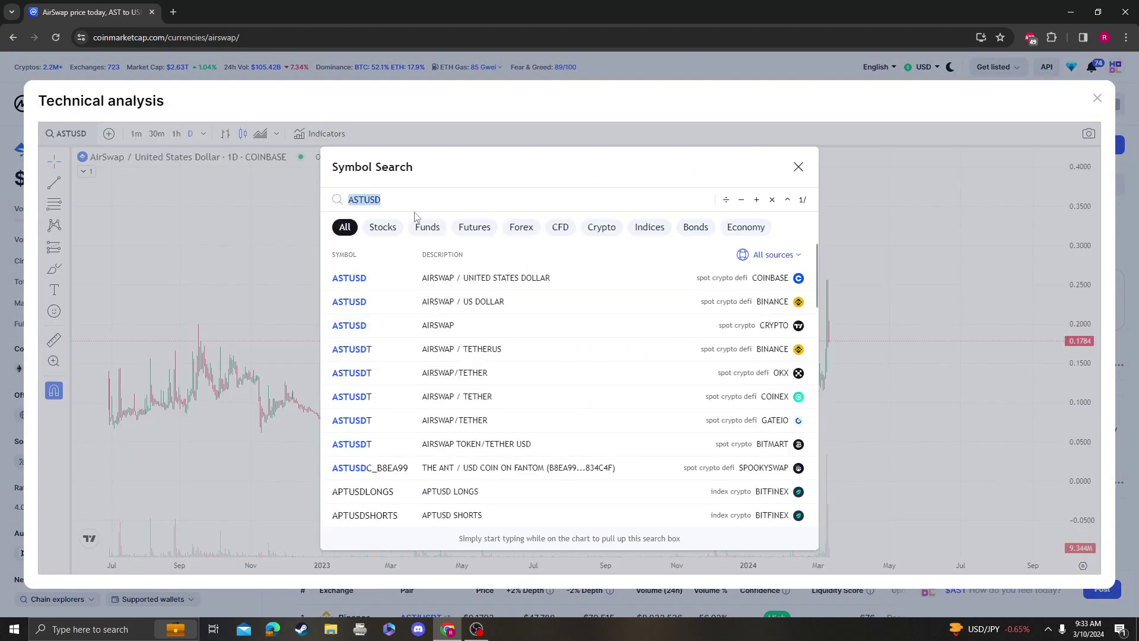
left_click(761, 306)
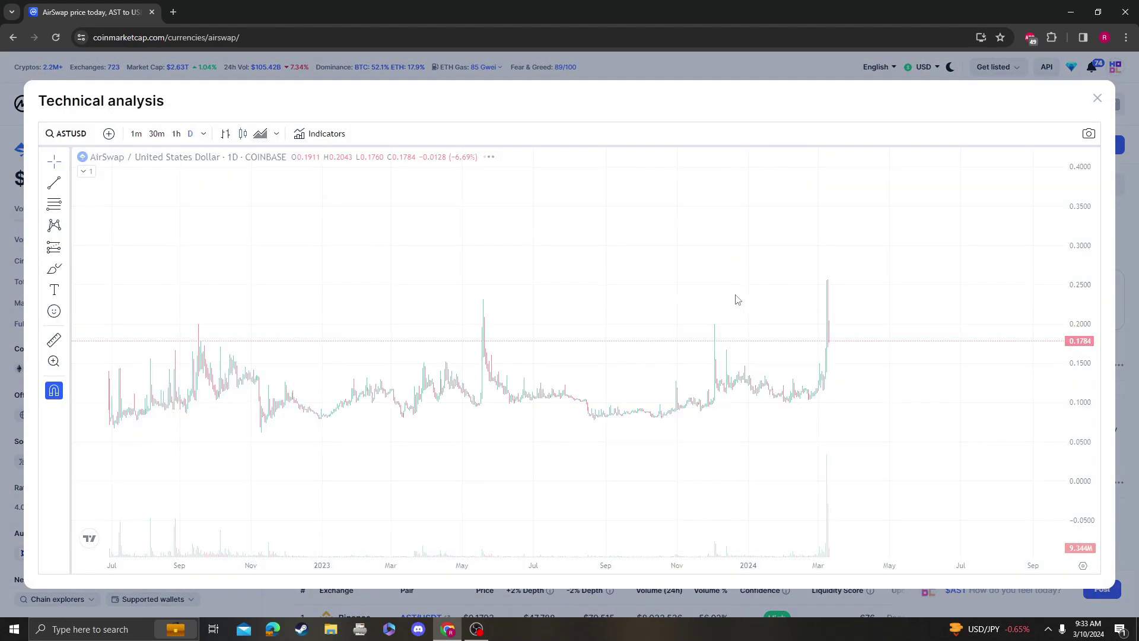
scroll(503, 295, "down", 4)
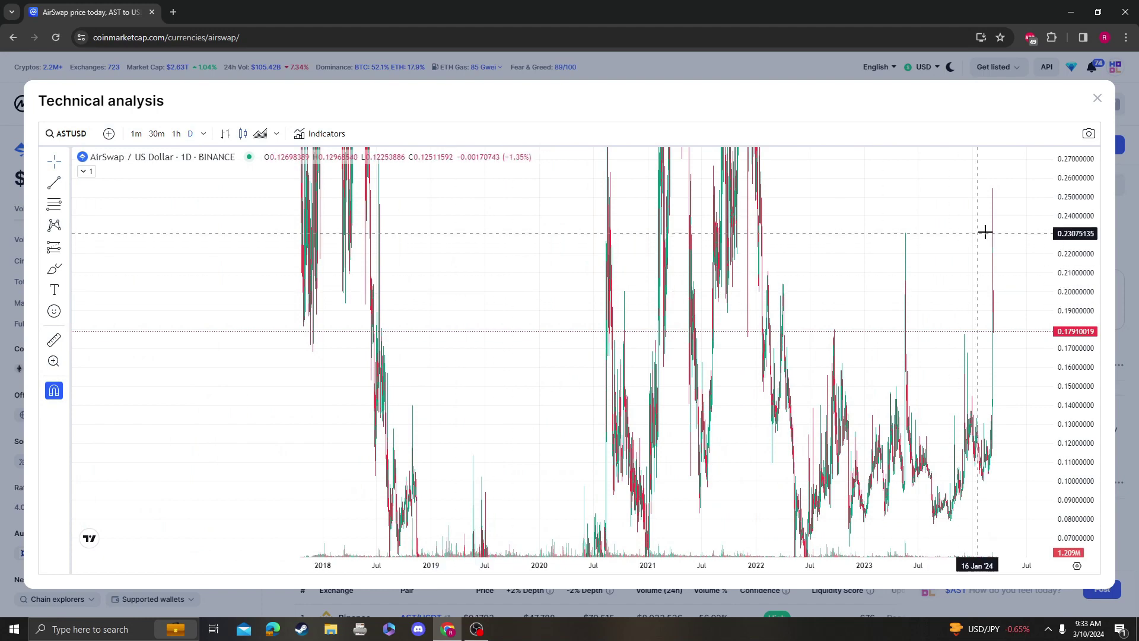
left_click_drag(1074, 246, 1055, 455)
left_click_drag(553, 300, 546, 325)
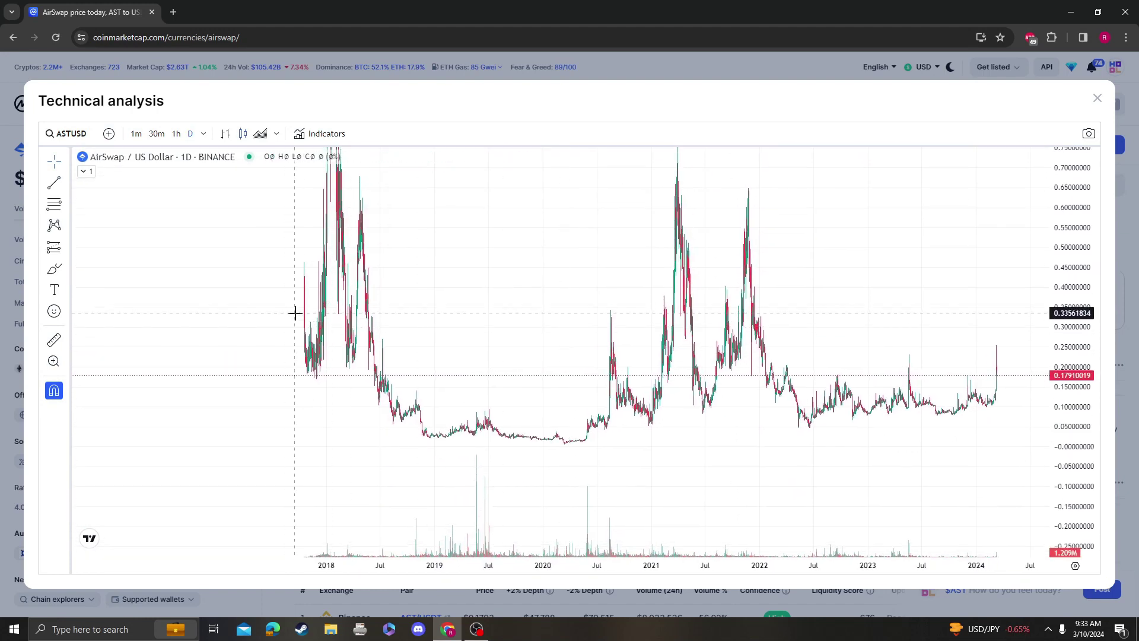
left_click_drag(1064, 250, 1060, 440)
left_click_drag(884, 309, 775, 303)
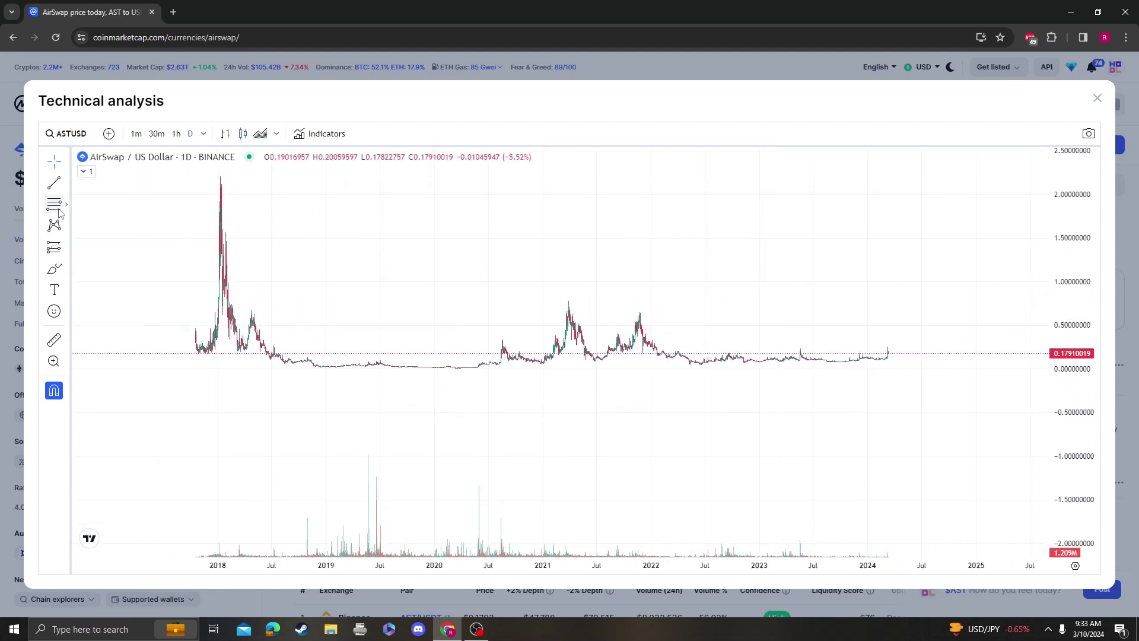
- Draw a Fib Retracement between the 2.21179210 peak and the 0.00202849 low, then pan to 2018
mouse_move(164, 176)
left_mouse_down()
mouse_move(447, 338)
mouse_move(668, 394)
mouse_move(965, 369)
left_mouse_up()
left_click(965, 369)
left_click_drag(483, 389, 676, 406)
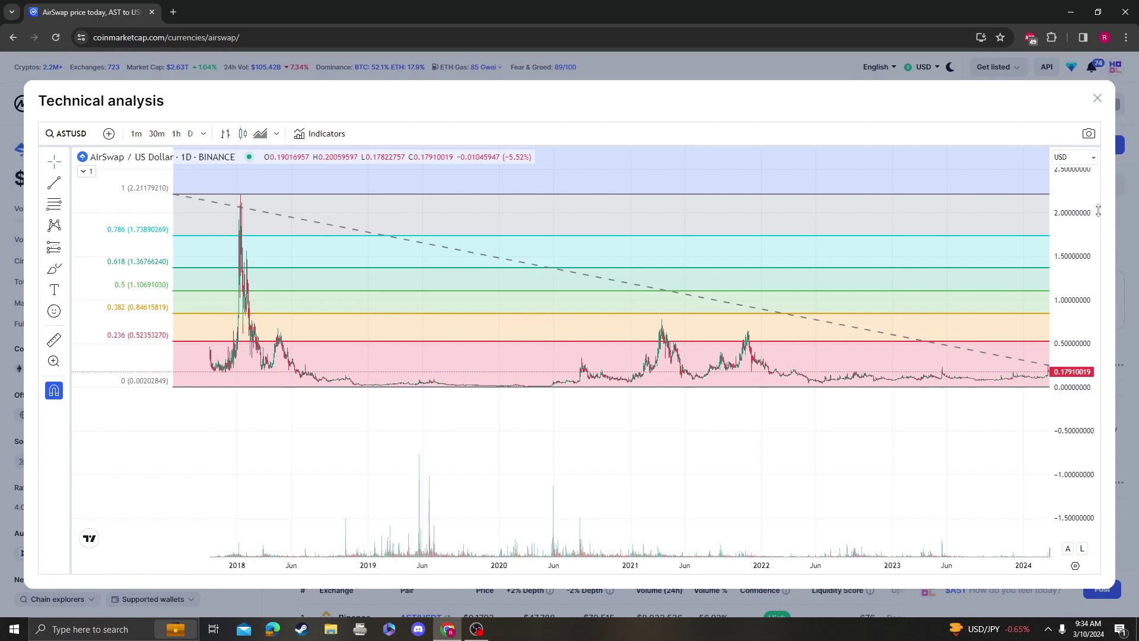
left_click_drag(819, 432, 811, 434)
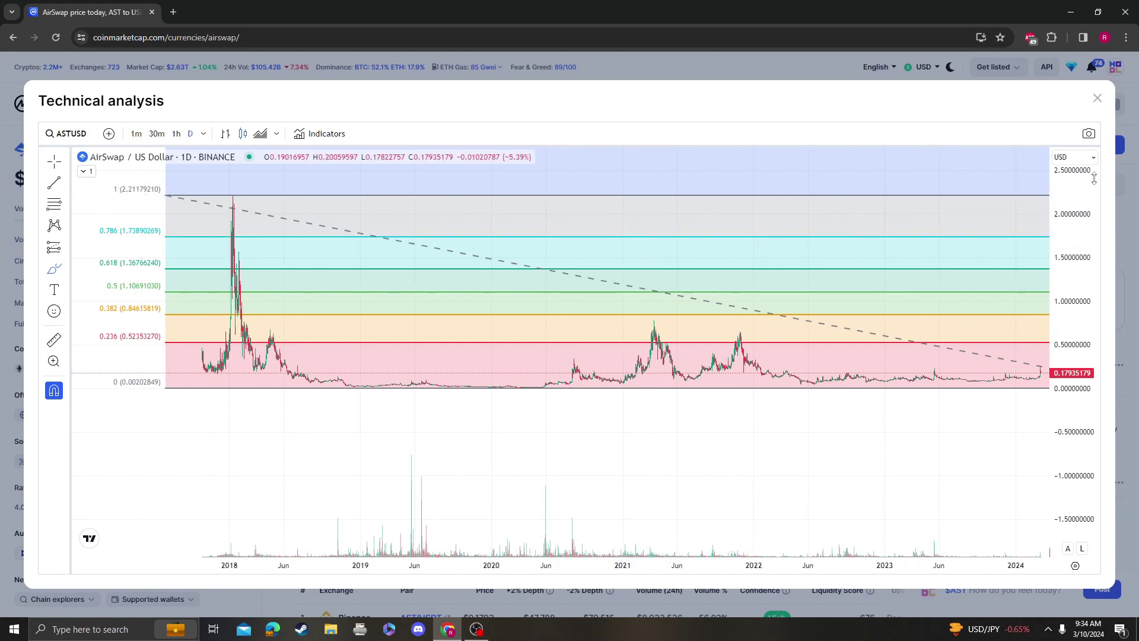
- Brush loops around the 1.618 and ~5.8 levels and a curve from the 2018 spike to the lows
left_click_drag(1094, 178, 1094, 250)
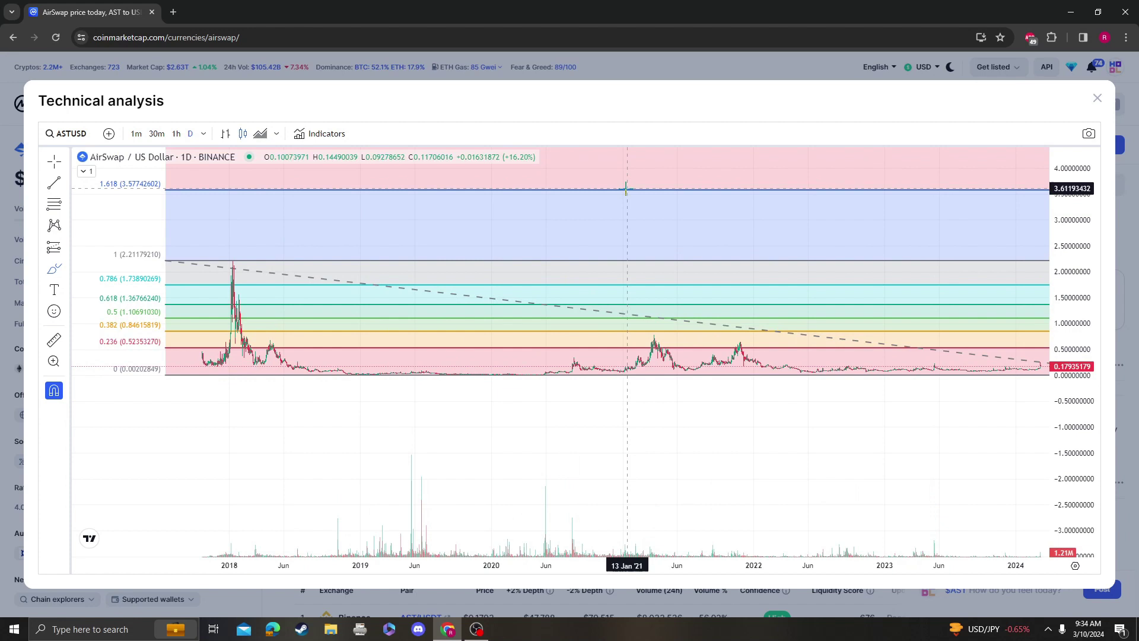
left_click_drag(668, 190, 695, 179)
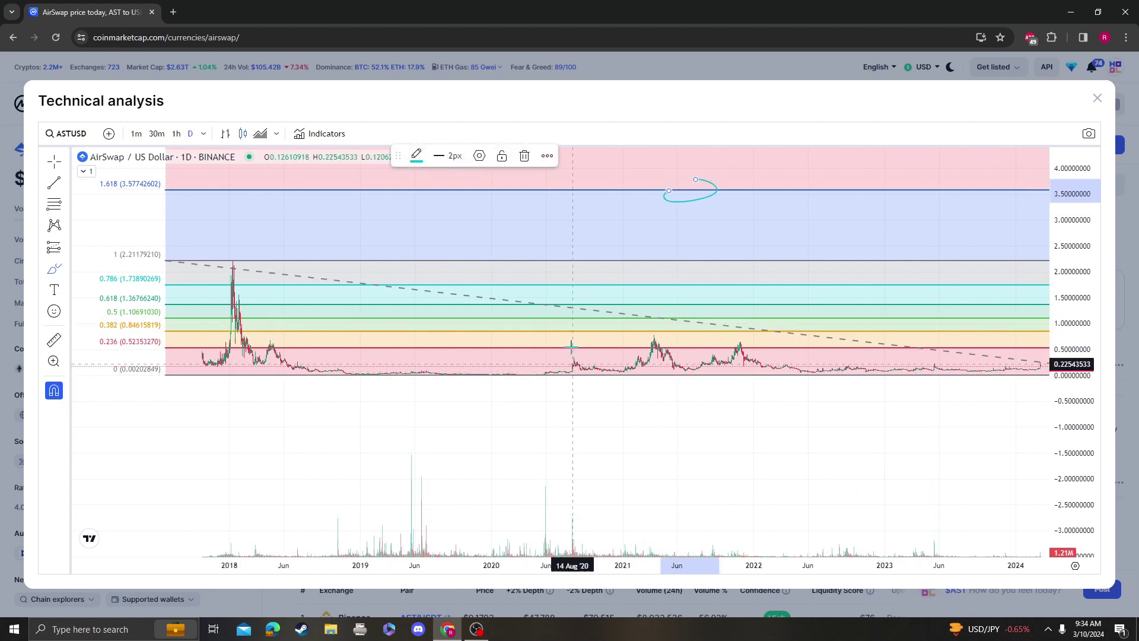
left_click_drag(683, 197, 682, 191)
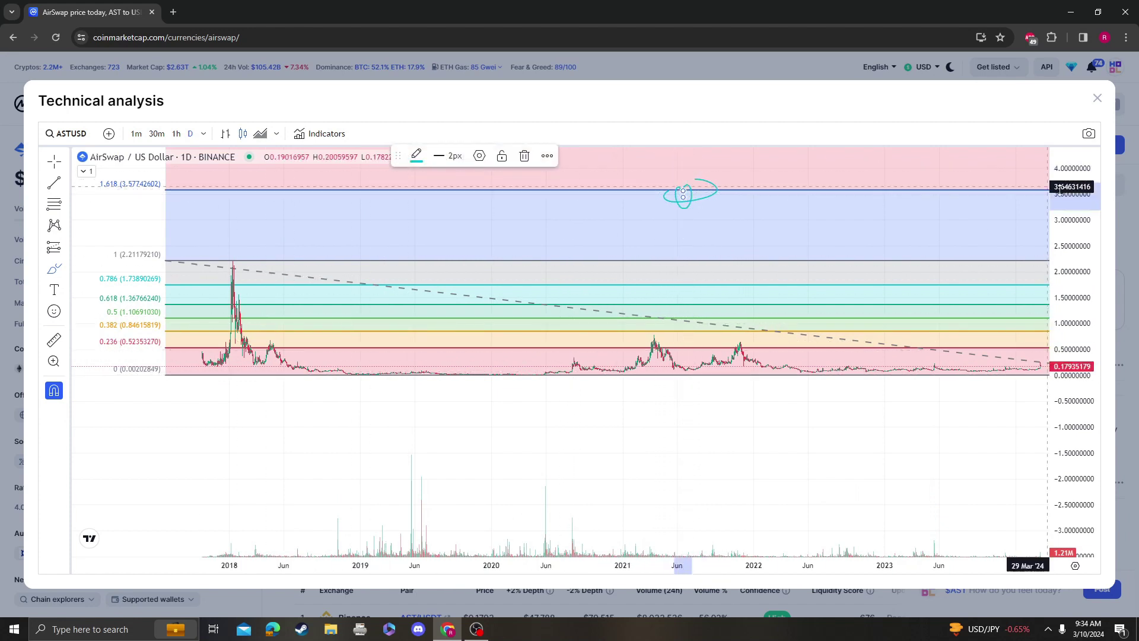
left_click_drag(1078, 192, 1080, 331)
mouse_move(701, 161)
left_mouse_down()
mouse_move(688, 151)
mouse_move(717, 224)
mouse_move(781, 275)
mouse_move(894, 275)
left_mouse_up()
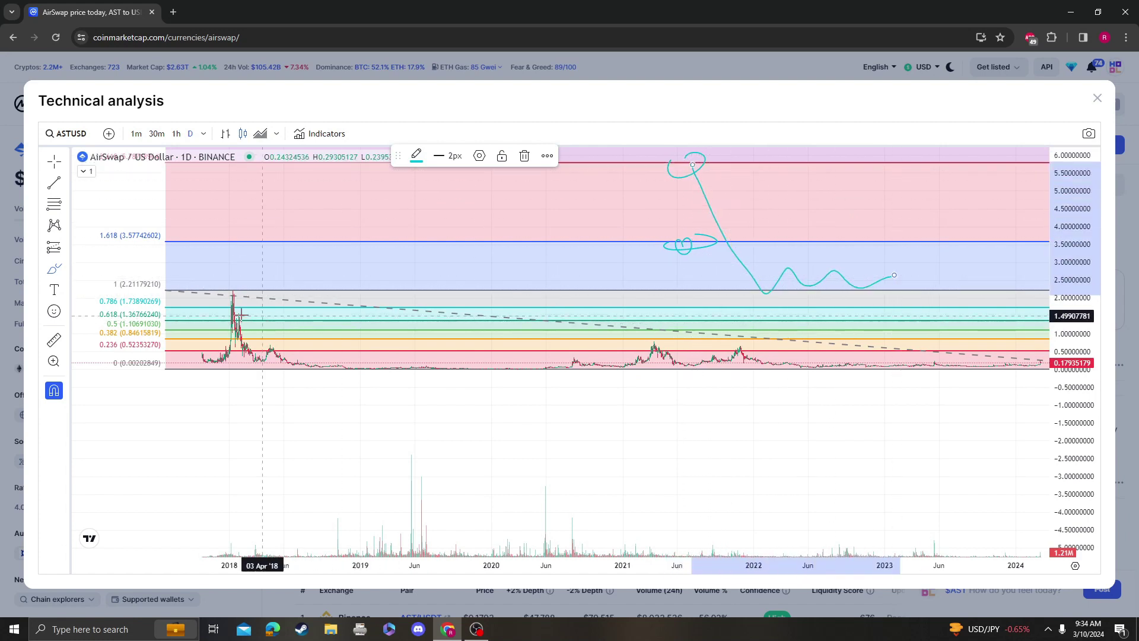
left_click_drag(257, 294, 505, 356)
mouse_move(977, 222)
left_mouse_down()
mouse_move(791, 230)
mouse_move(938, 229)
left_mouse_up()
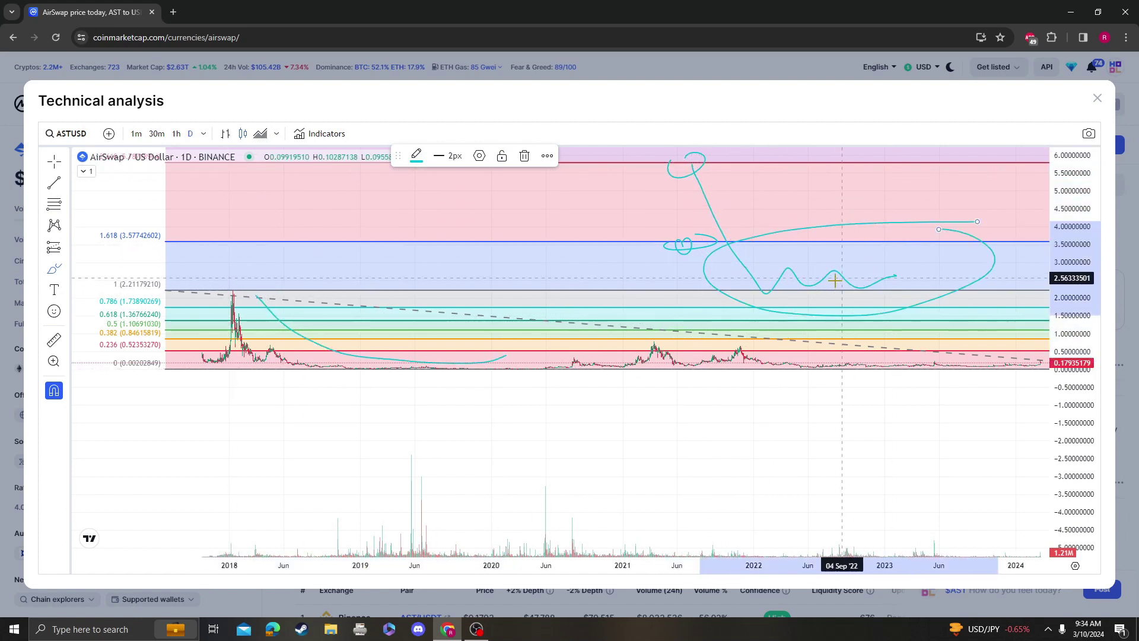
- Delete the loop sketches one by one, keeping only the 2018-to-2019 curve
key("Delete")
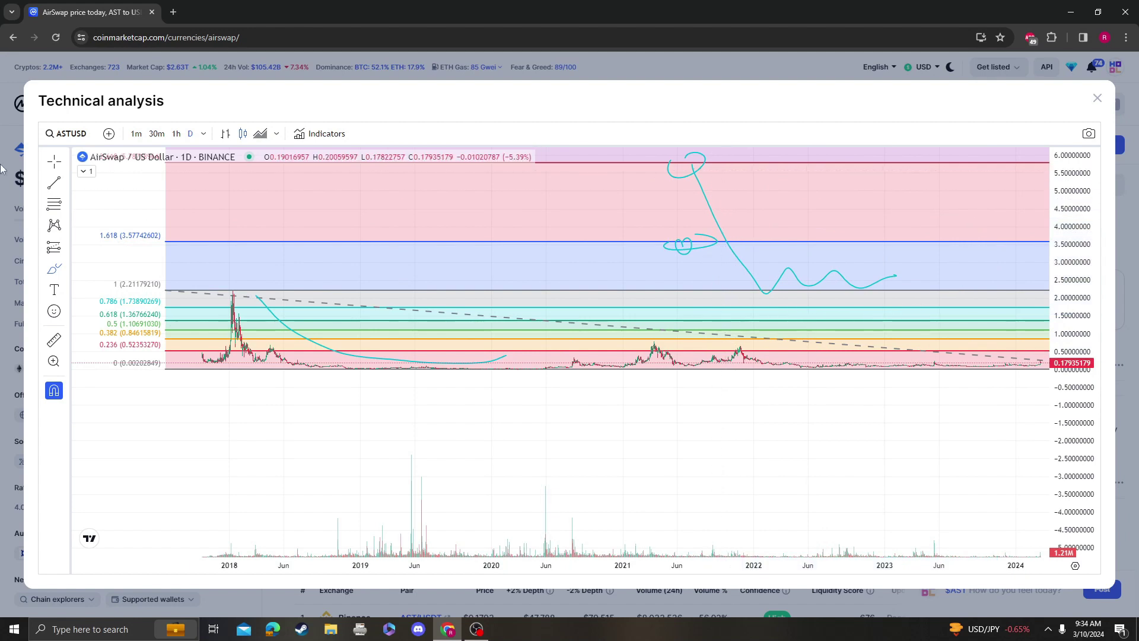
key("Delete")
left_click(694, 177)
key("Delete")
left_click(699, 235)
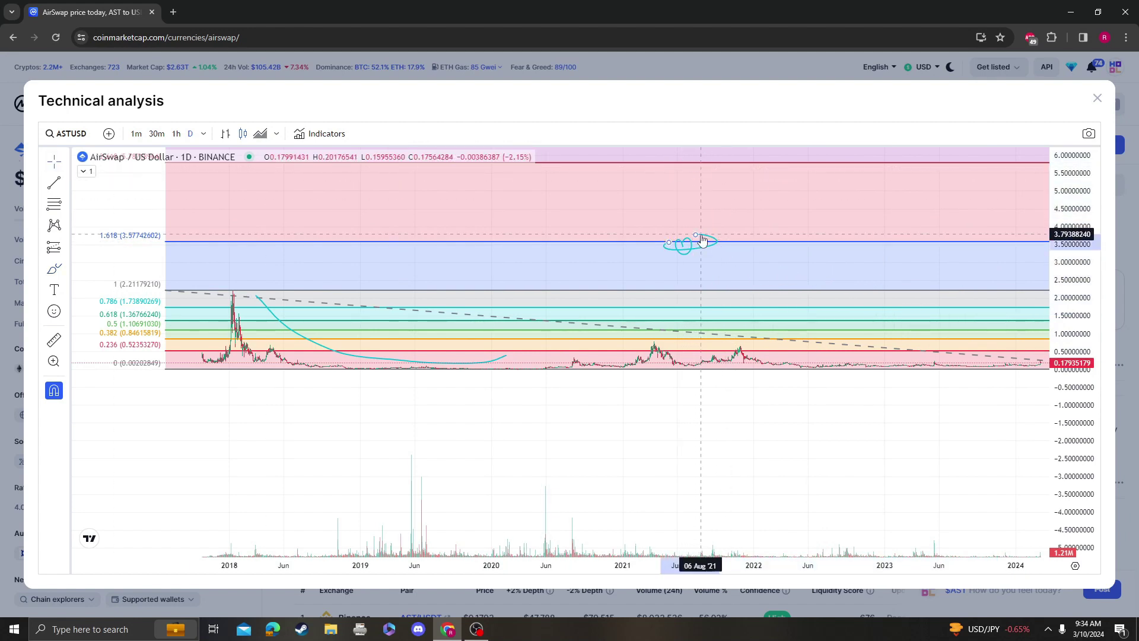
key("Delete")
left_click(691, 247)
key("Delete")
scroll(659, 285, "up", 1)
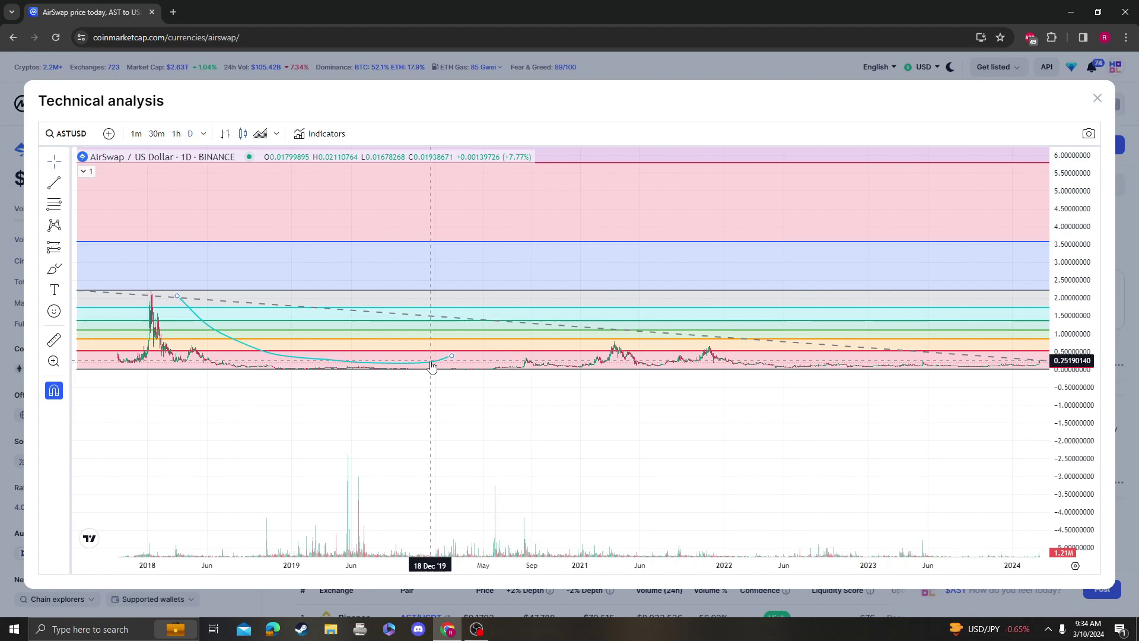
- Delete the remaining cyan curve and stretch the price scale toward recent dates
left_click(432, 366)
key("Delete")
left_click_drag(420, 422, 419, 418)
left_click_drag(1077, 272, 1087, 181)
left_click_drag(806, 409, 857, 437)
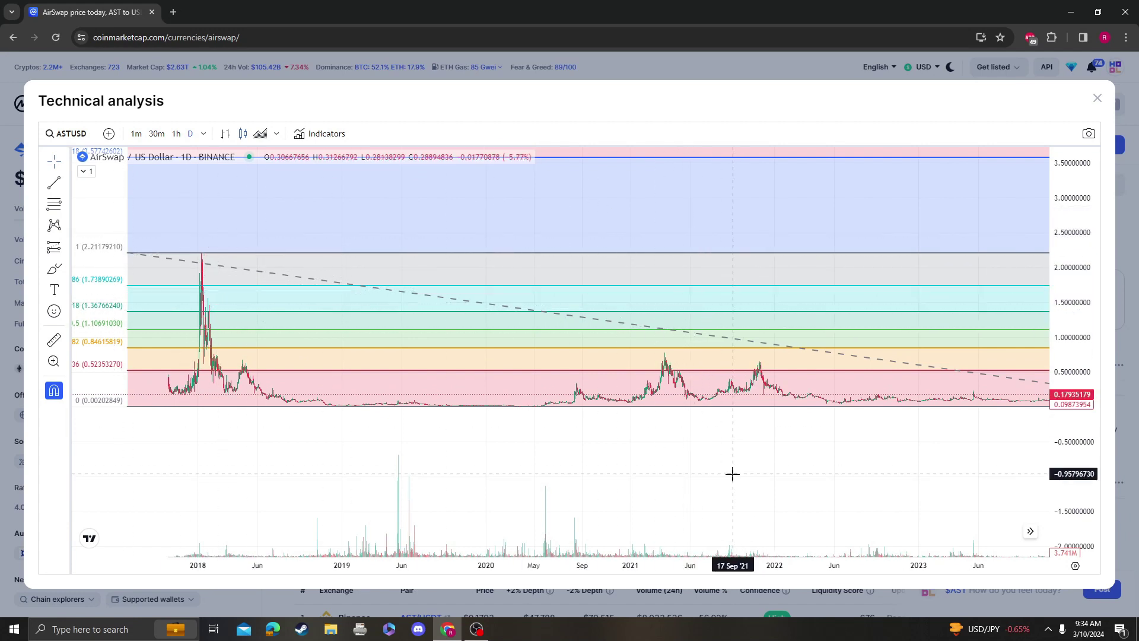
left_click_drag(799, 498, 704, 489)
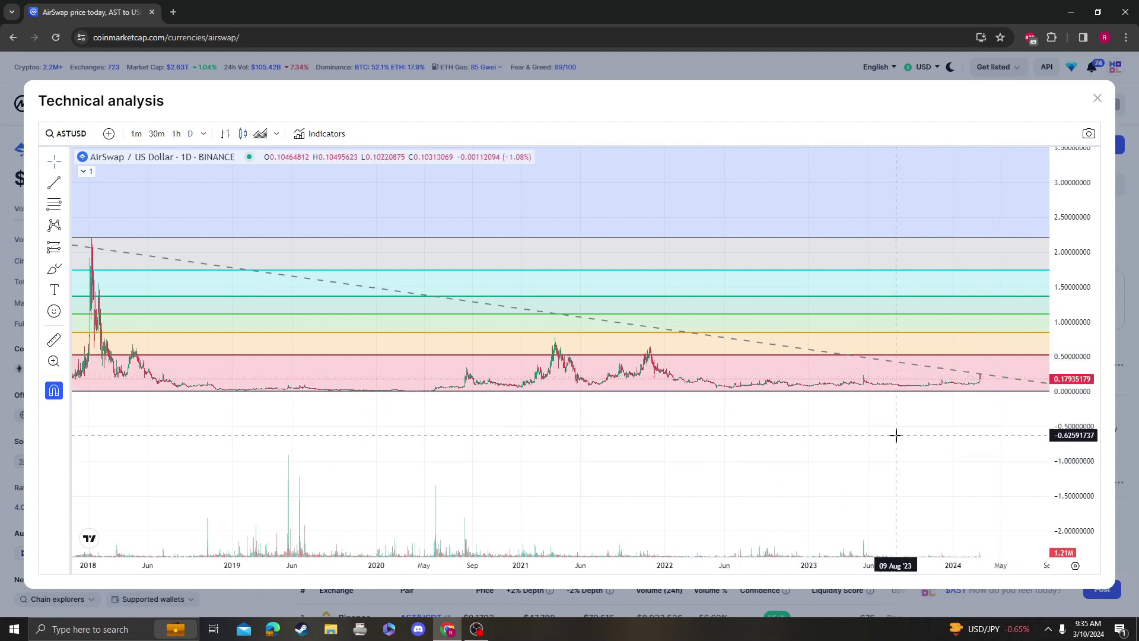
left_click_drag(896, 435, 757, 427)
- Pan across the full history and delete the old Fibonacci retracement
scroll(710, 396, "up", 3)
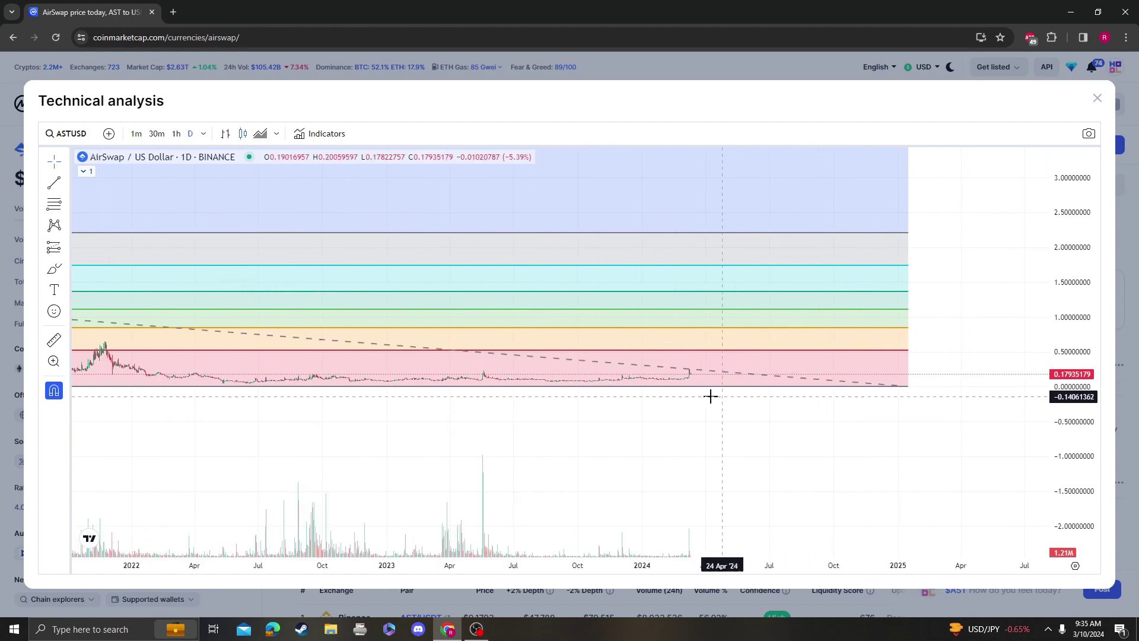
left_click_drag(603, 435, 655, 426)
left_click_drag(1097, 384, 1093, 267)
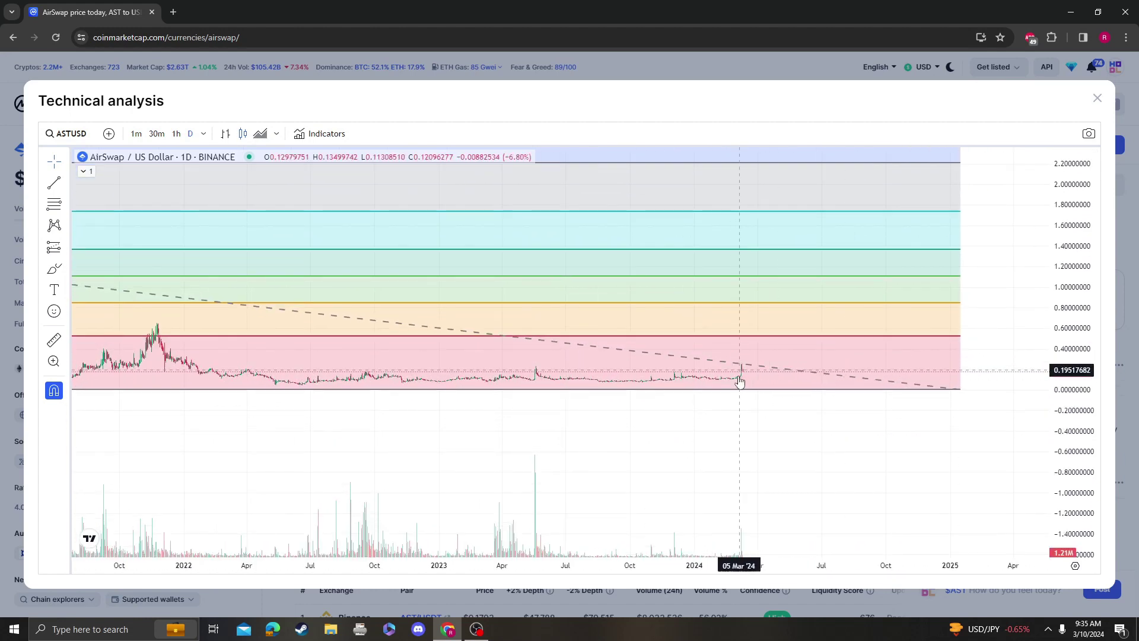
scroll(776, 437, "down", 5)
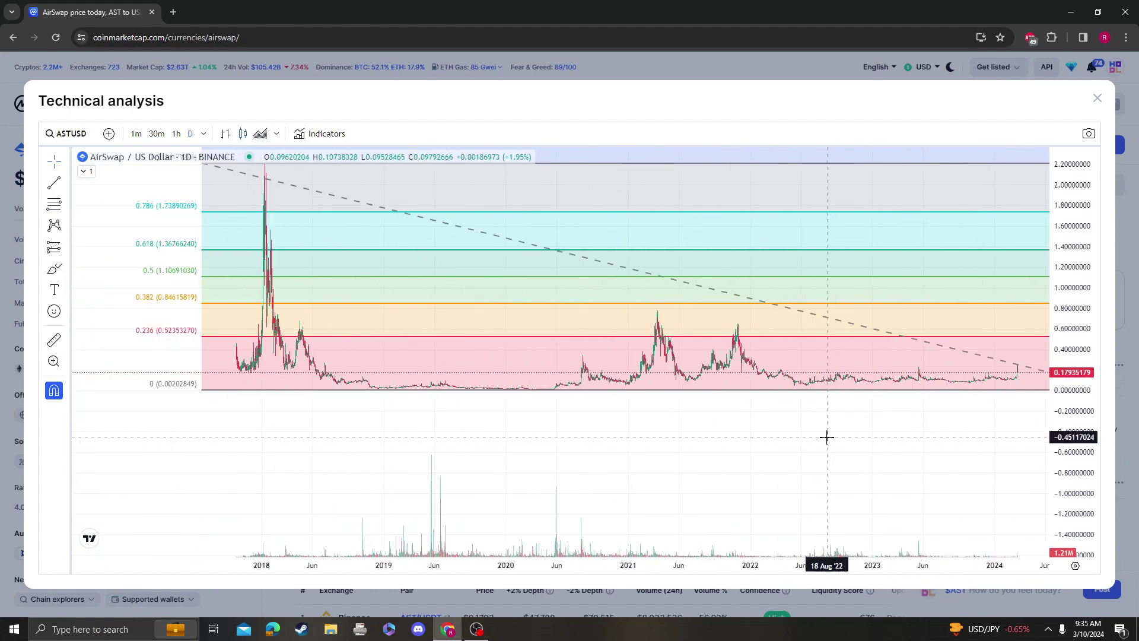
left_click_drag(832, 448, 718, 448)
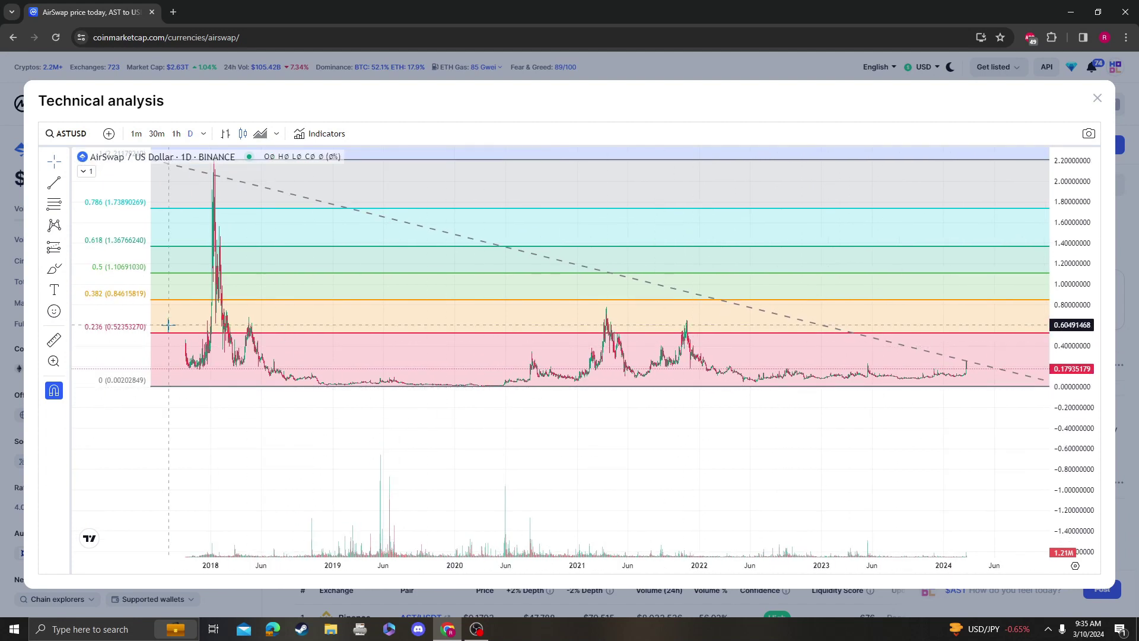
left_click_drag(812, 438, 719, 443)
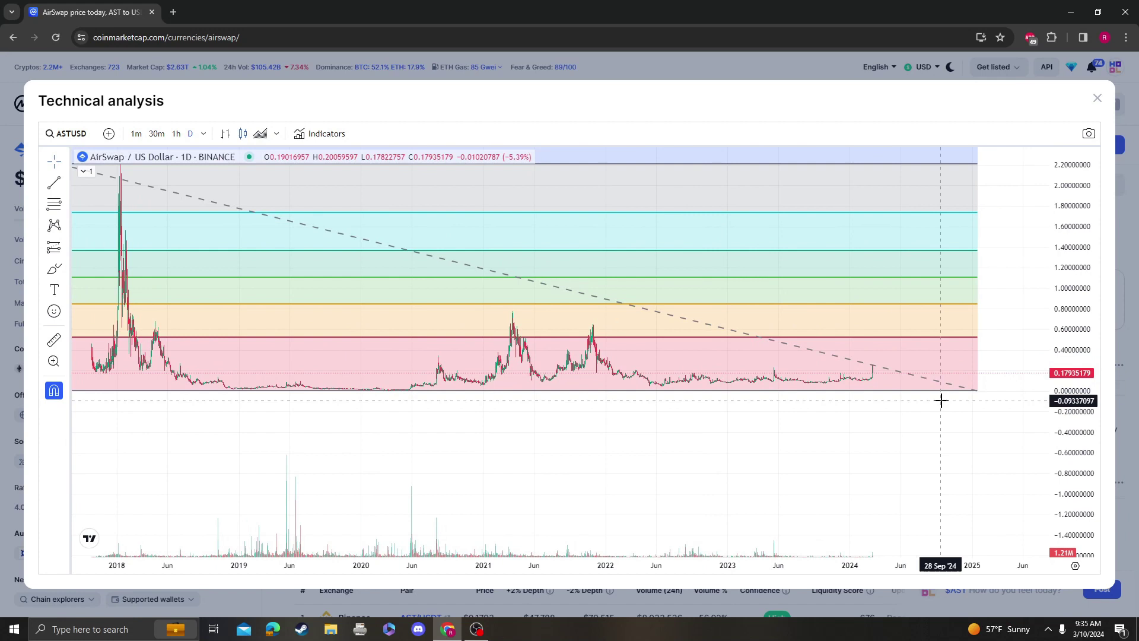
key("Delete")
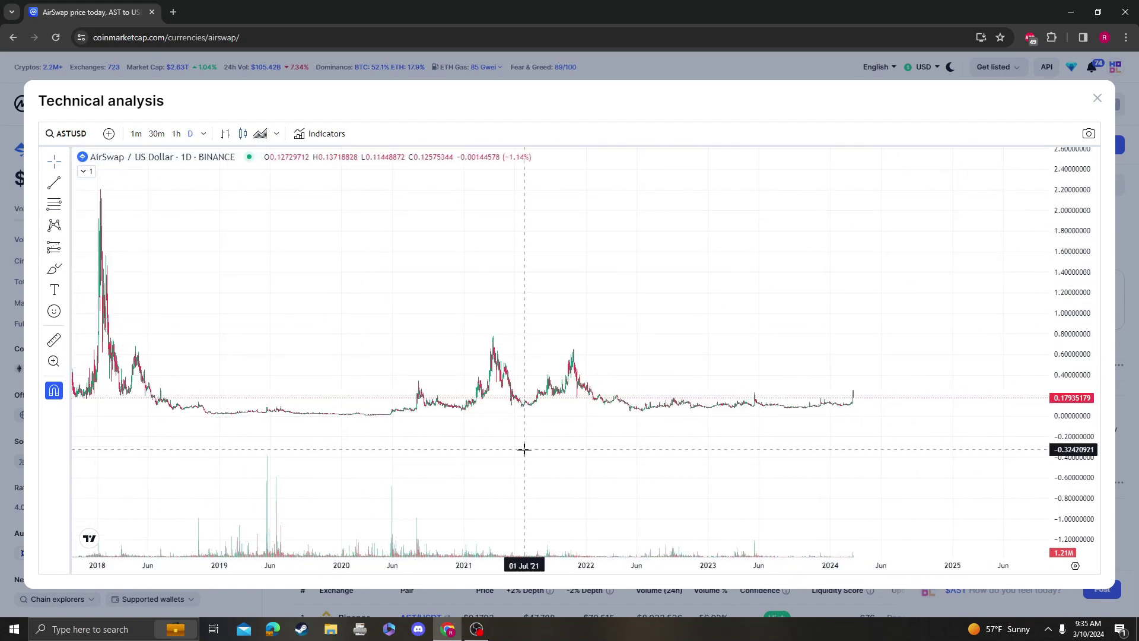
left_click_drag(524, 450, 500, 439)
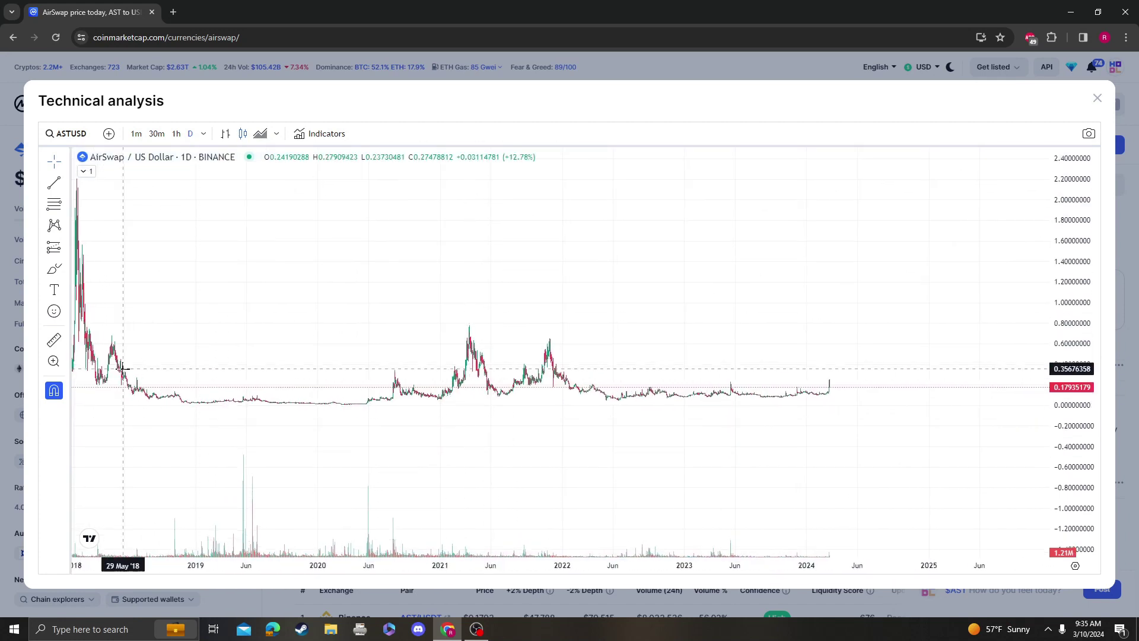
- Draw a Fib Retracement from 0.77804336 down to 0.03936101 and bring its level labels into view
left_click(319, 325)
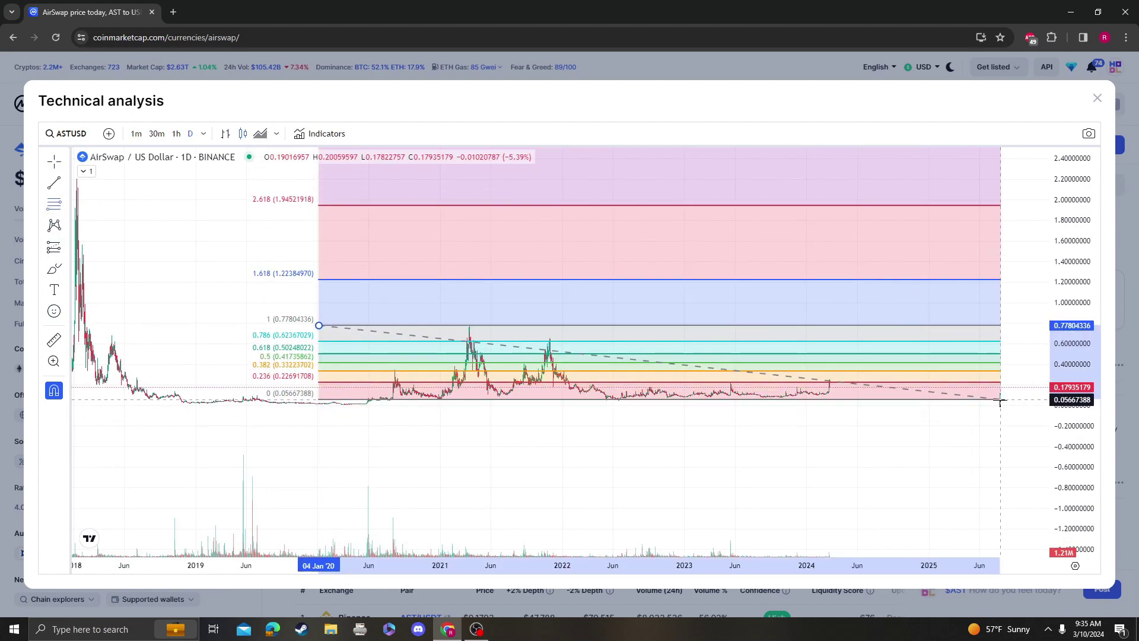
left_click(1006, 402)
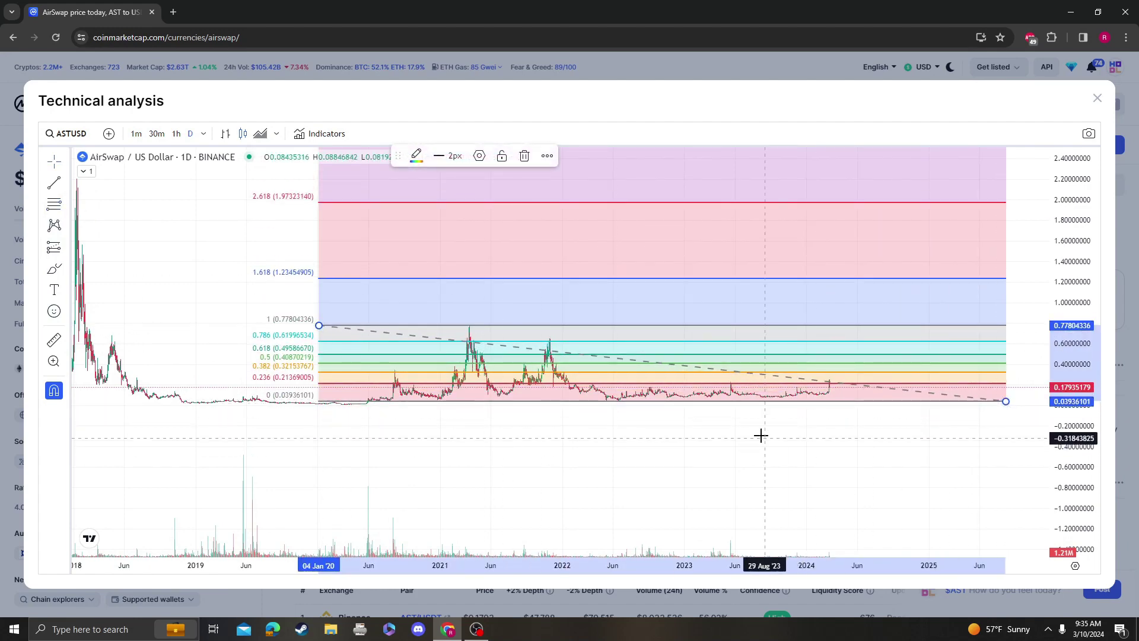
scroll(621, 435, "up", 3)
left_click_drag(621, 434, 862, 436)
left_click_drag(1083, 396, 1084, 255)
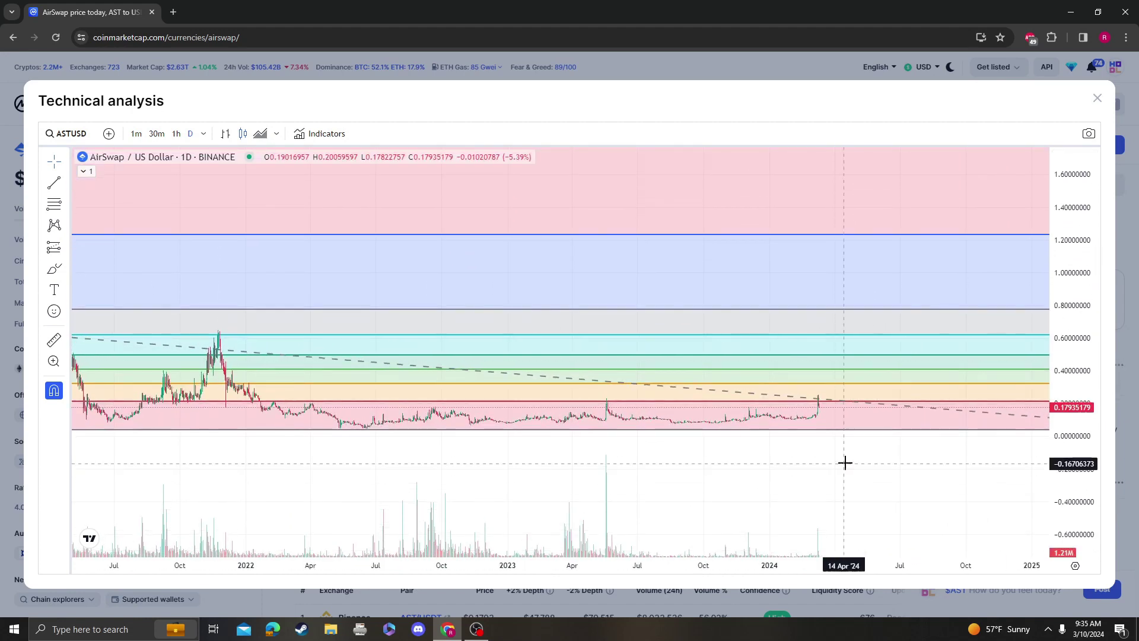
left_click_drag(844, 463, 909, 454)
left_click_drag(614, 498, 712, 475)
left_click_drag(493, 455, 844, 446)
scroll(859, 467, "right", 8)
- Close and reopen the technical analysis chart, then centre the recent prices
left_click(1097, 98)
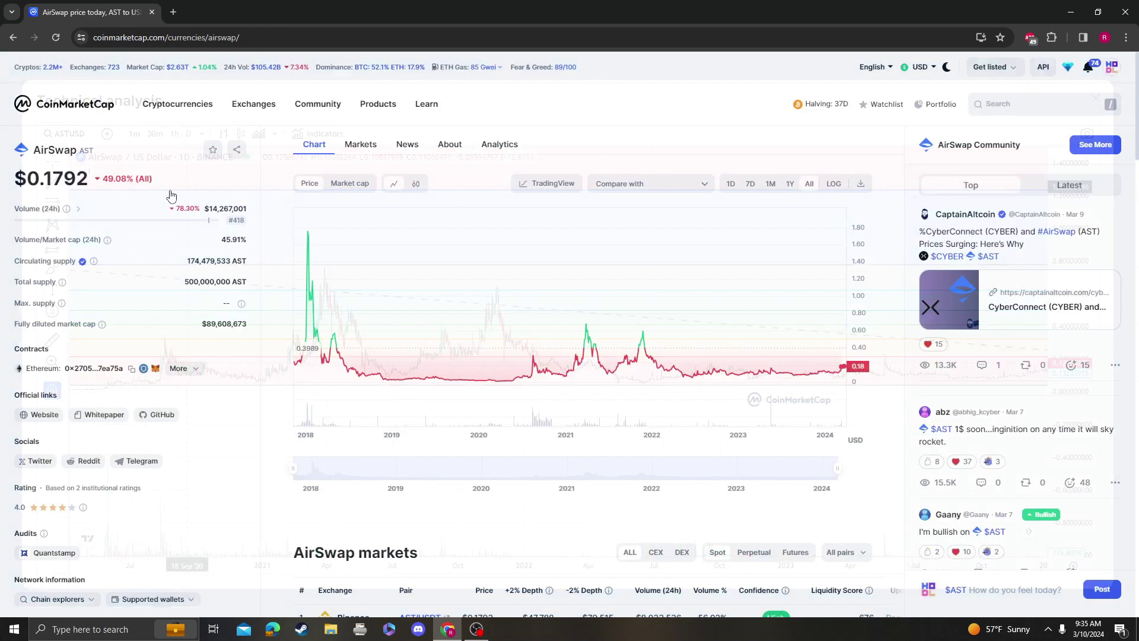
left_click(555, 184)
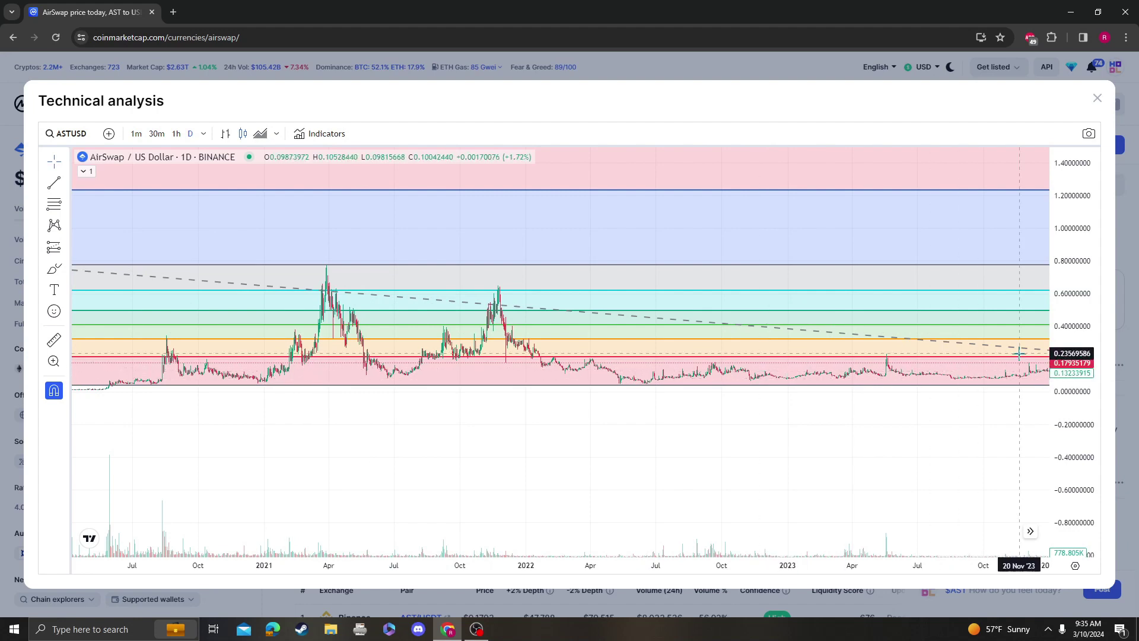
left_click_drag(907, 417, 822, 409)
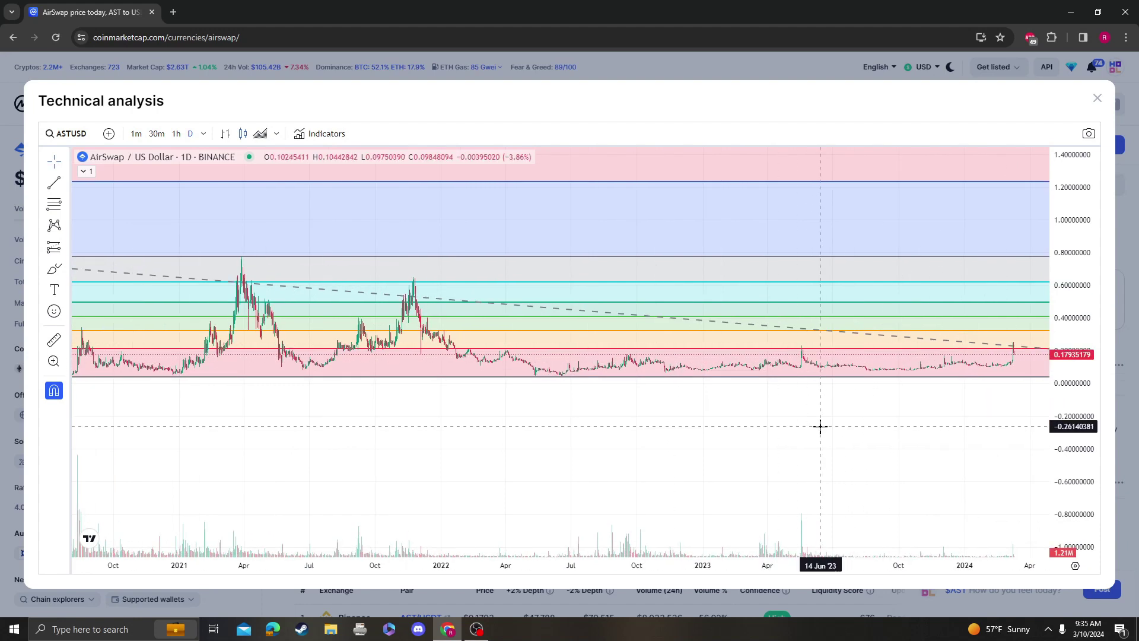
scroll(821, 426, "down", 5)
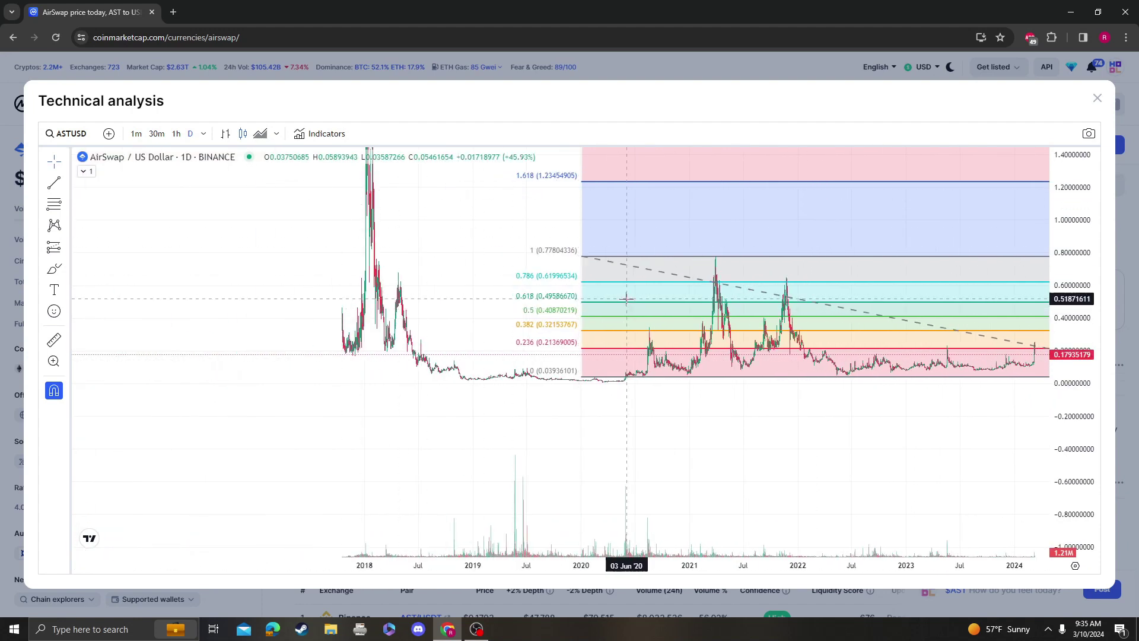
scroll(813, 412, "up", 5)
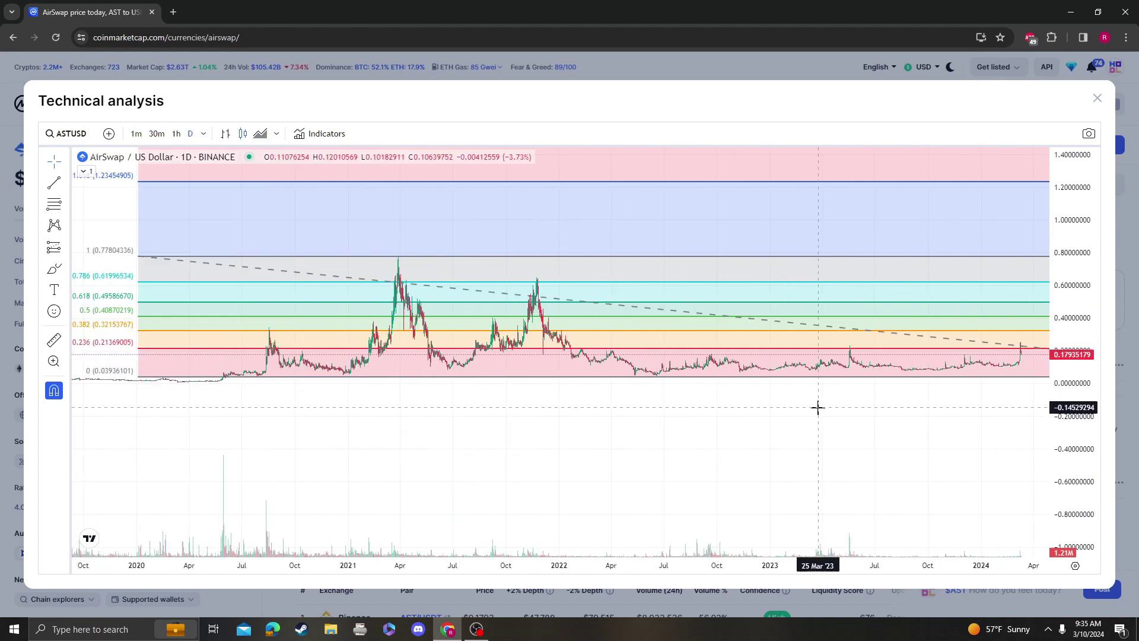
scroll(830, 451, "up", 1)
left_click_drag(933, 452, 903, 449)
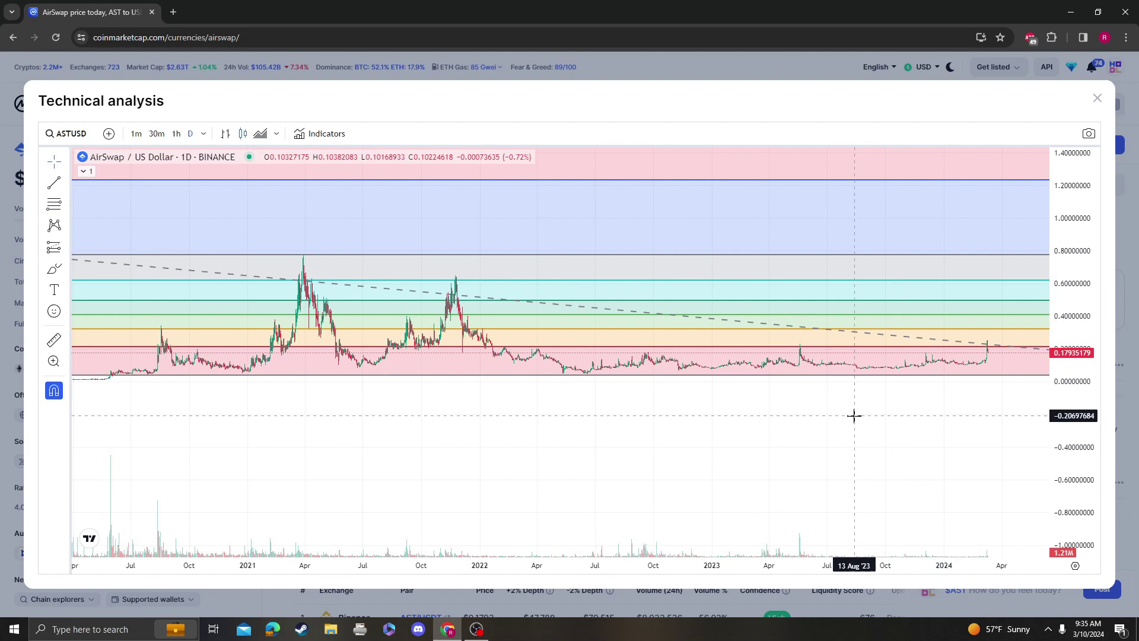
left_click_drag(814, 428, 762, 437)
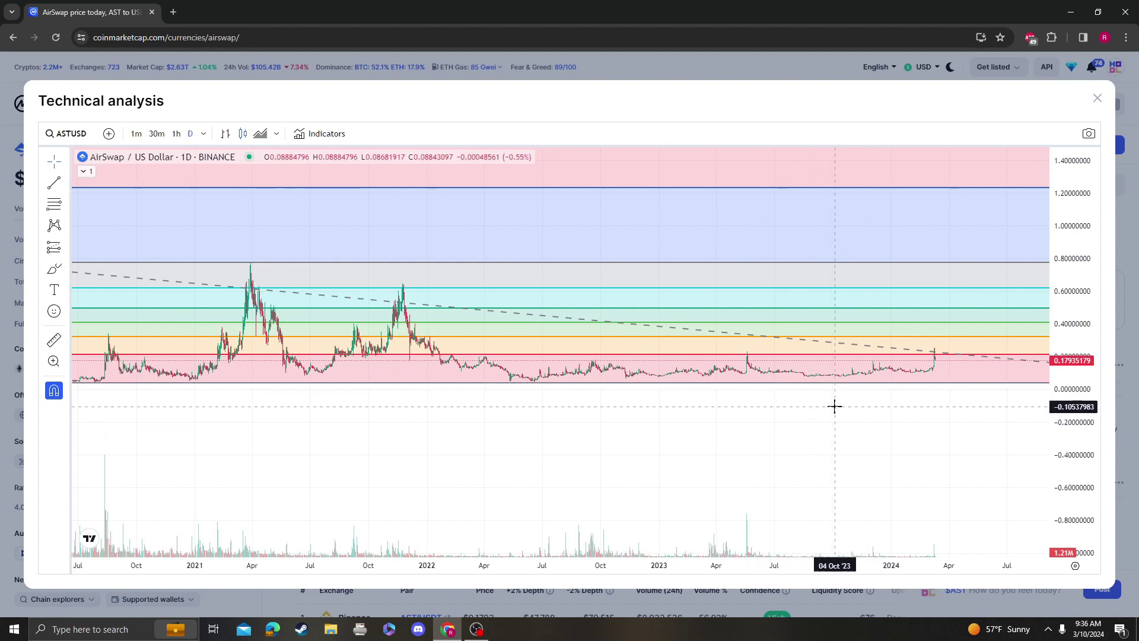
left_click(325, 133)
type("rsi")
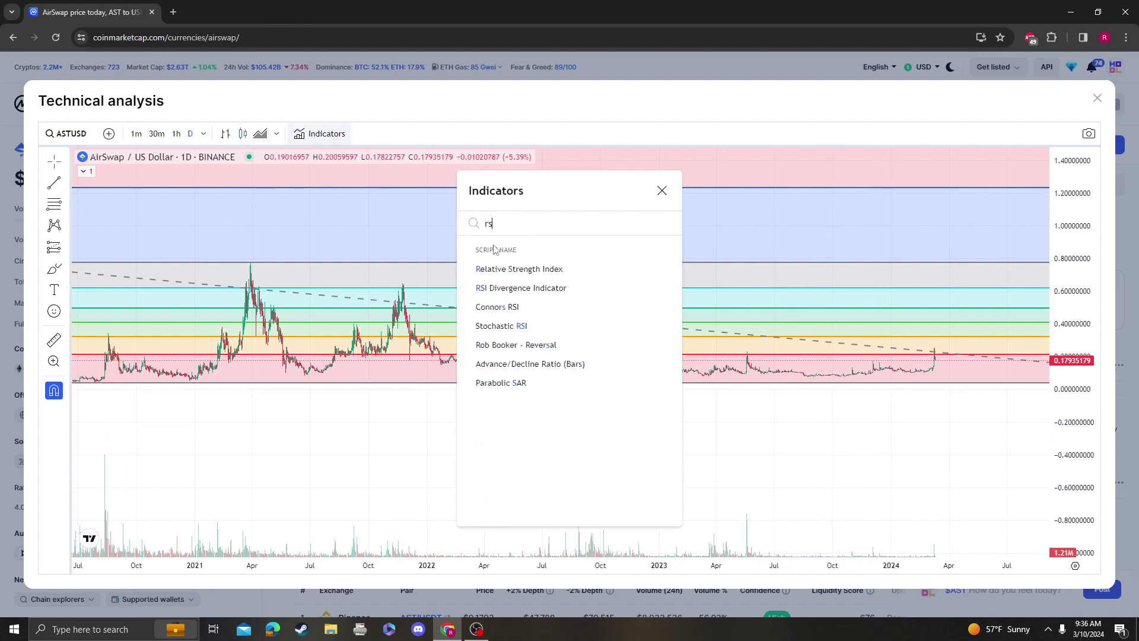
left_click(528, 269)
left_click(552, 327)
left_click(831, 302)
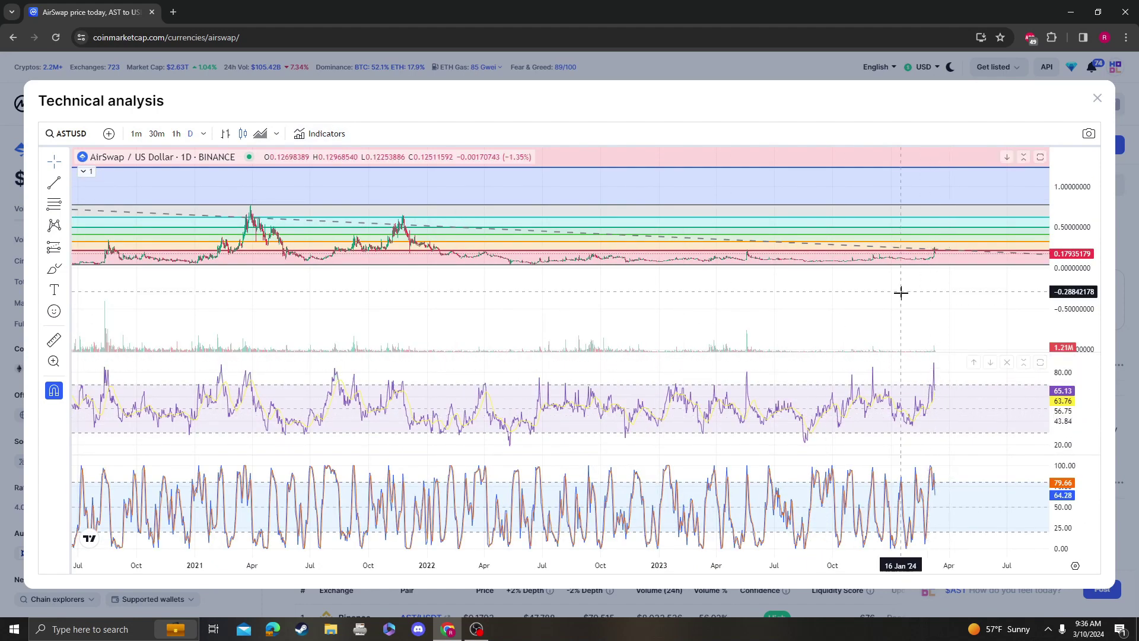
left_click_drag(900, 292, 854, 294)
scroll(763, 305, "up", 2)
left_click_drag(570, 303, 704, 308)
left_click_drag(1062, 285, 1061, 169)
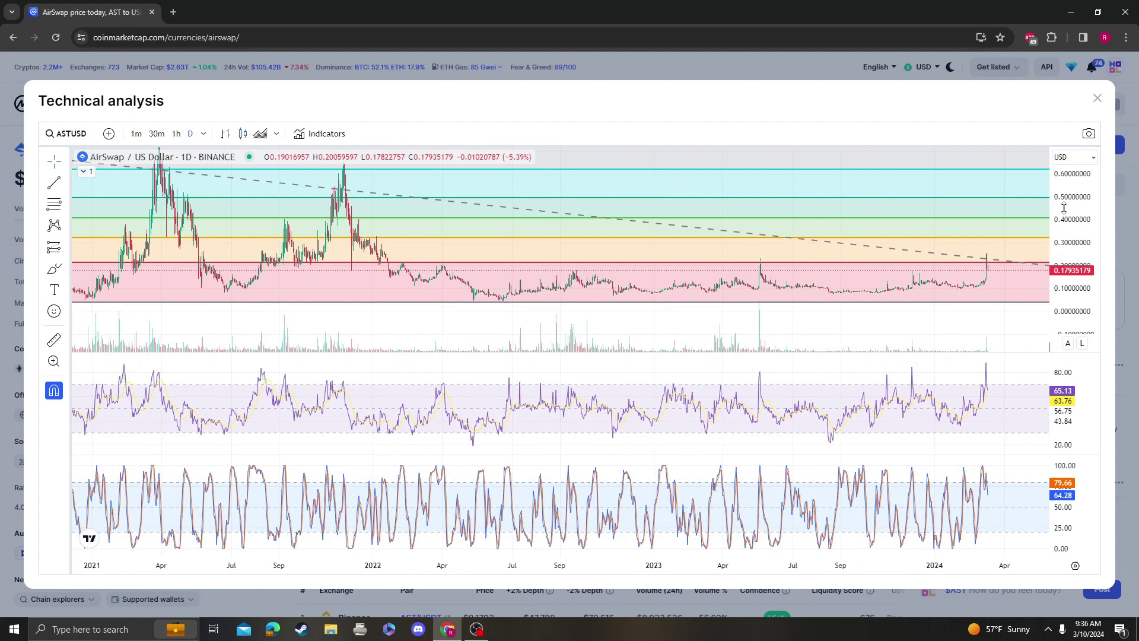
scroll(611, 301, "down", 4)
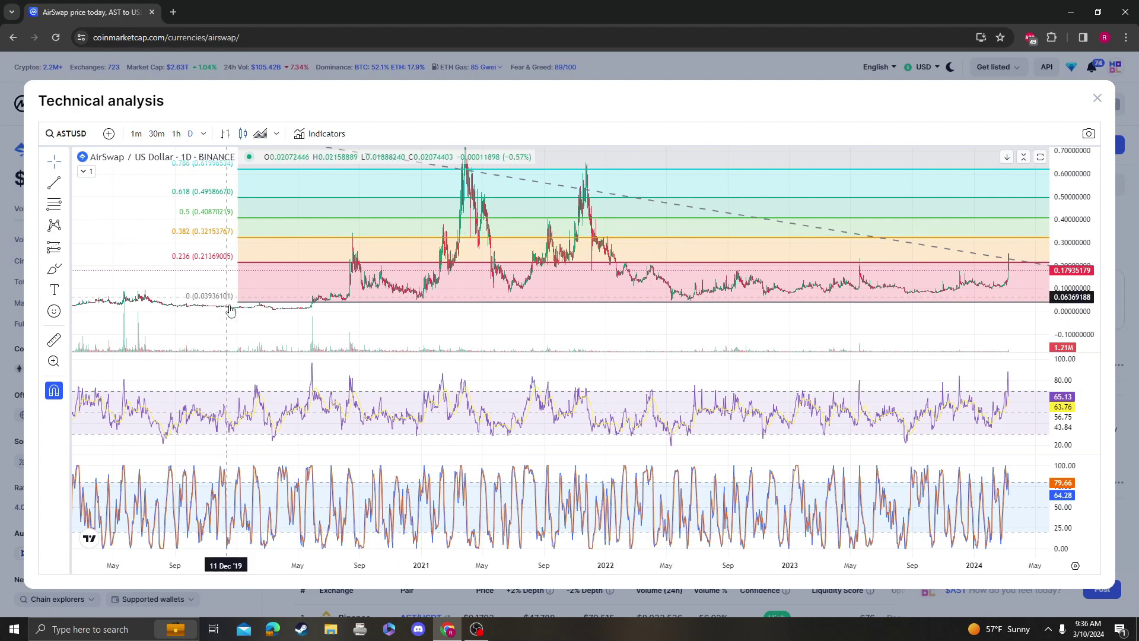
left_click_drag(942, 329, 833, 347)
left_click_drag(1085, 203, 1084, 272)
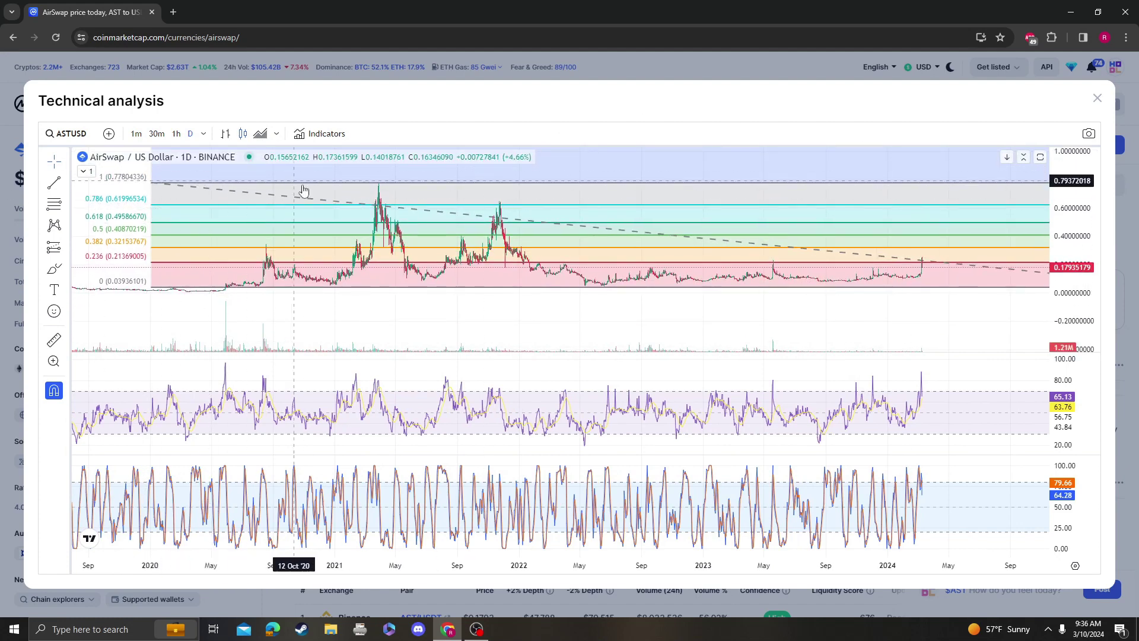
left_click_drag(1080, 252, 1079, 268)
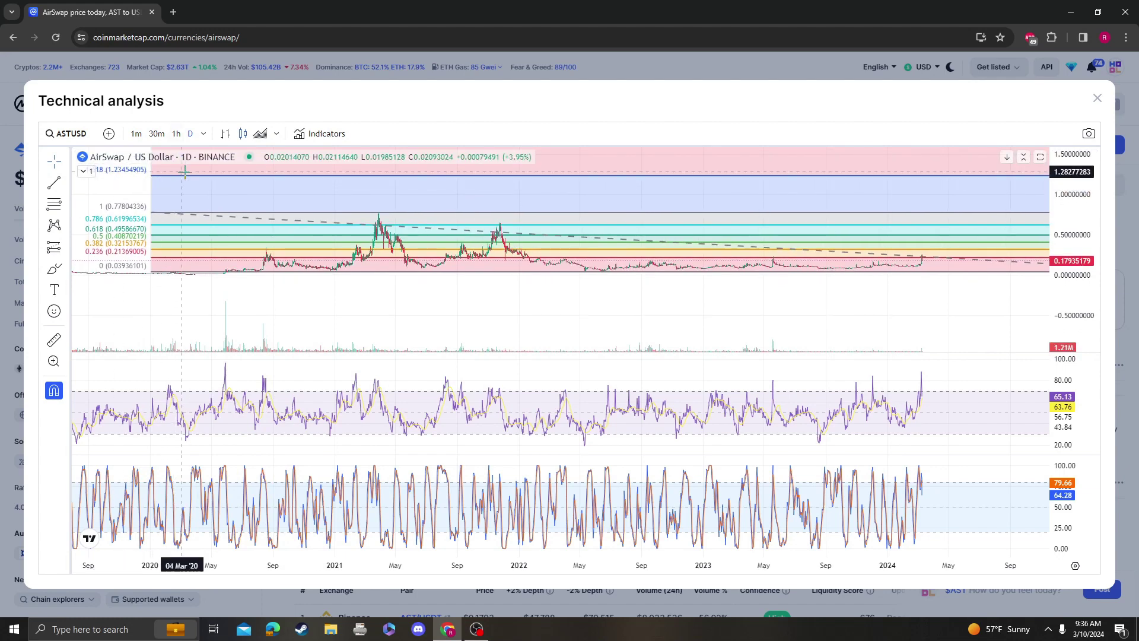
mouse_move(1062, 193)
left_mouse_down()
mouse_move(1063, 215)
mouse_move(1063, 182)
left_mouse_up()
left_click_drag(1072, 237, 1078, 198)
left_click_drag(958, 326, 693, 321)
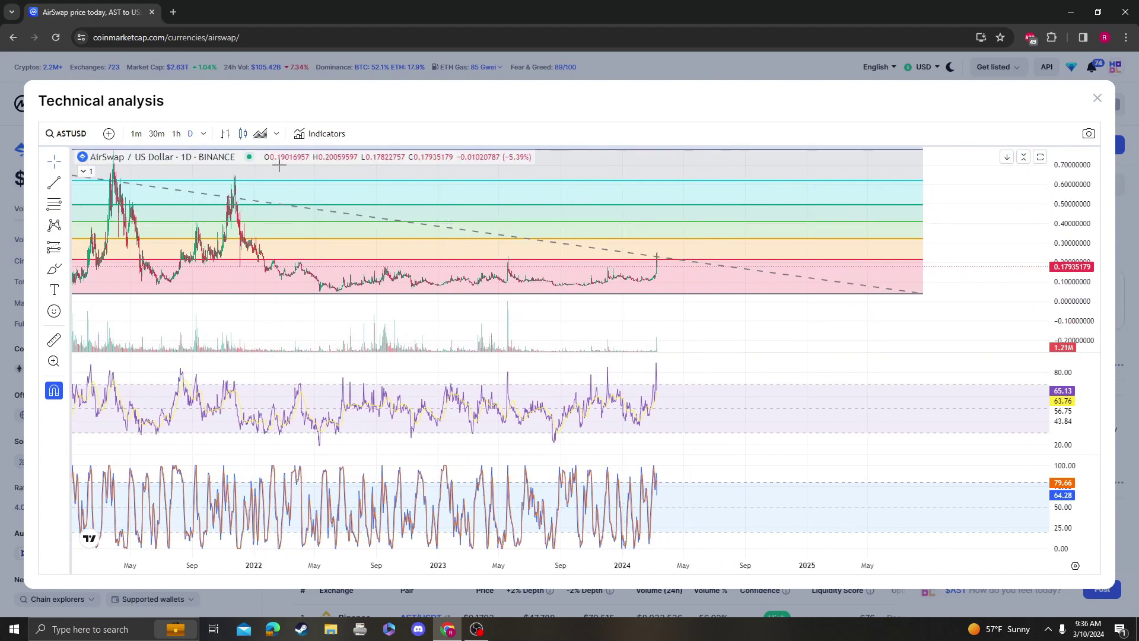
scroll(710, 186, "down", 3)
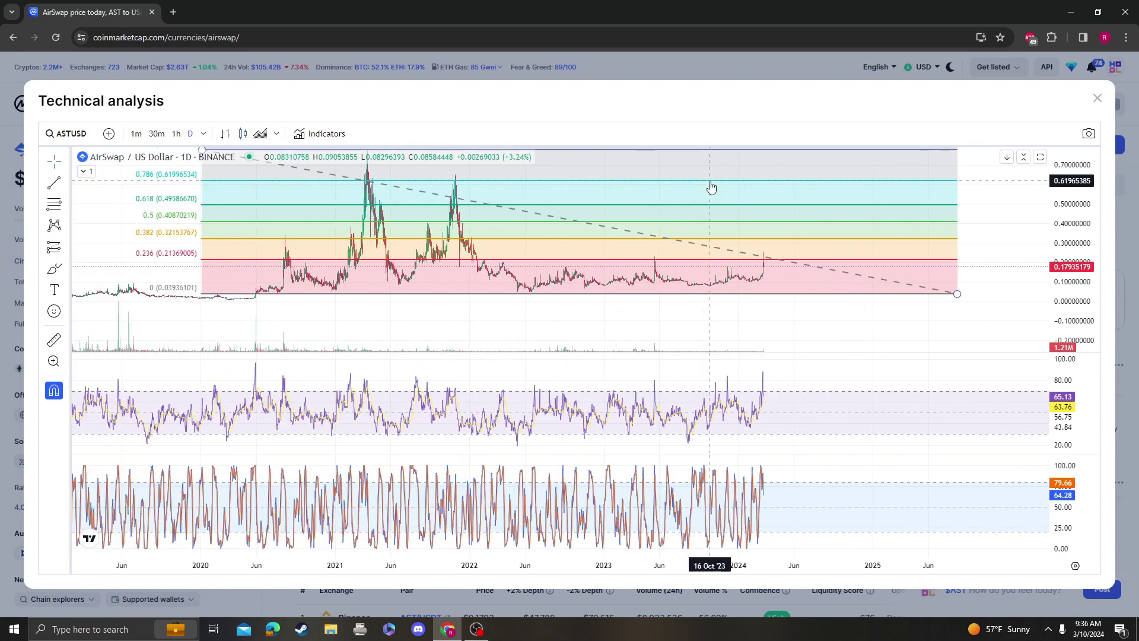
scroll(713, 188, "up", 3)
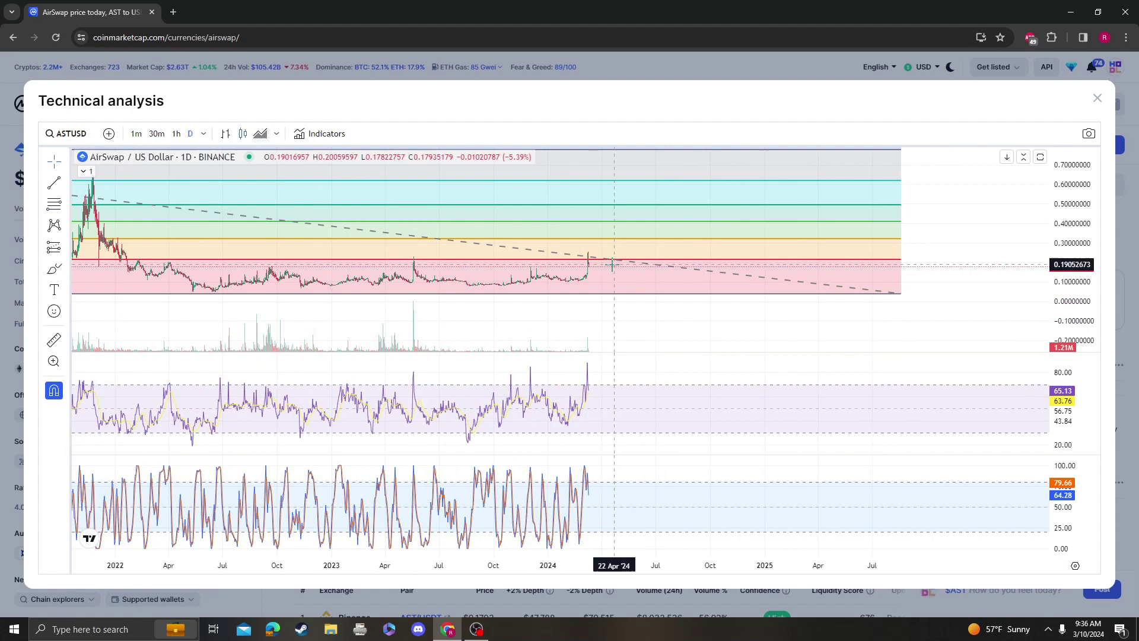
scroll(463, 265, "down", 3)
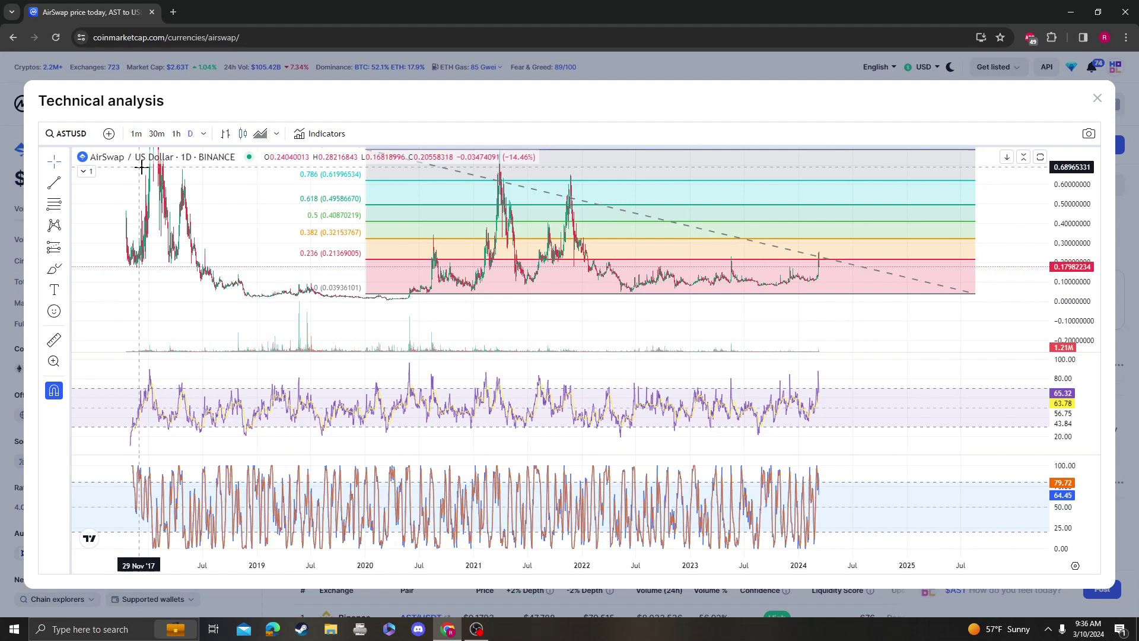
scroll(682, 332, "up", 4)
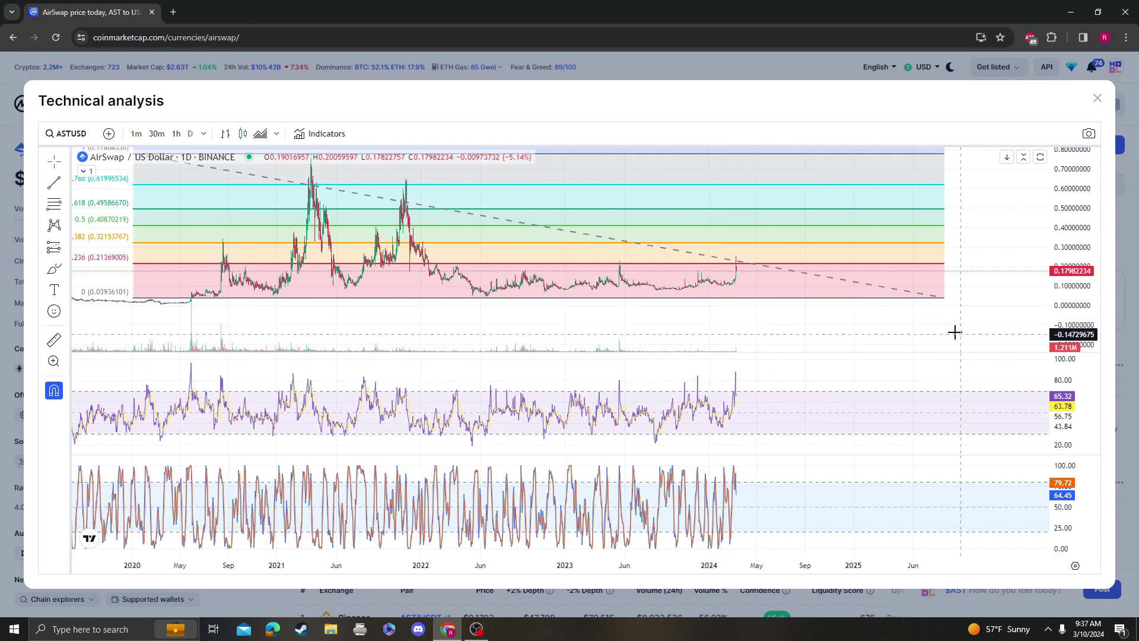
- Delete the old Fibonacci retracement and zoom into the recent rally's candles
left_click(943, 297)
key("Delete")
scroll(376, 328, "up", 3)
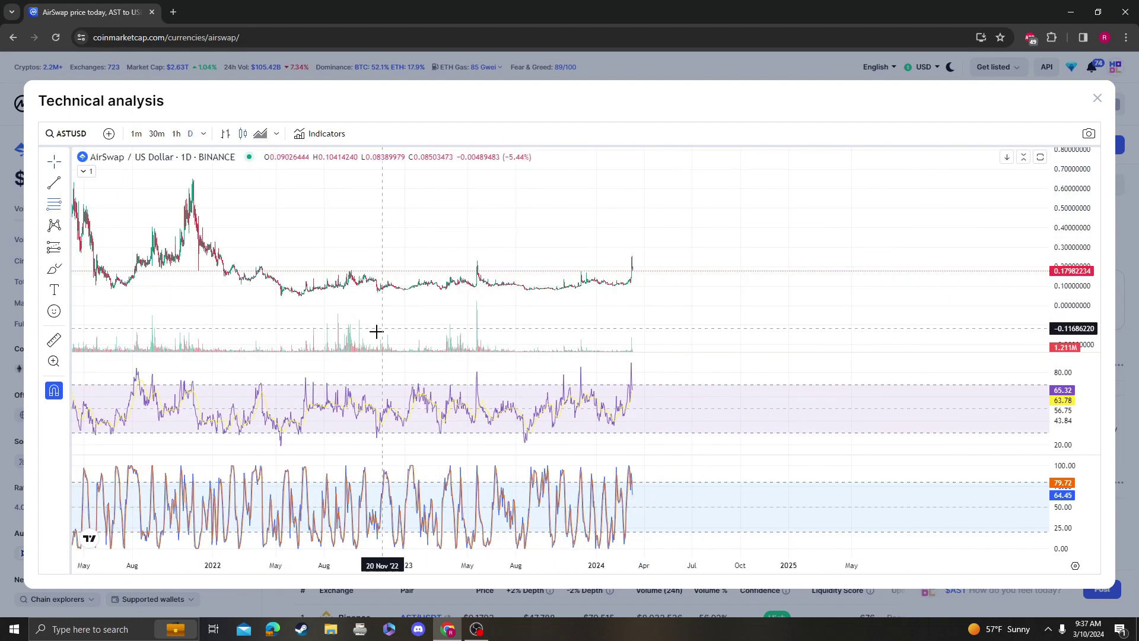
left_click_drag(643, 326, 697, 239)
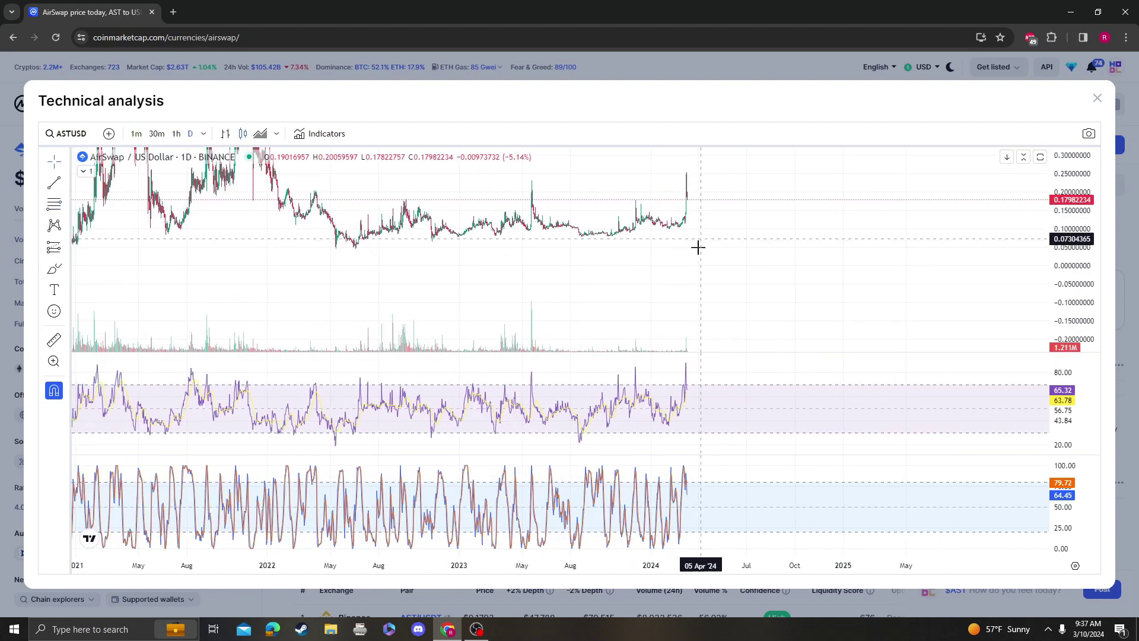
left_click_drag(624, 269, 609, 293)
scroll(474, 317, "up", 9)
left_click_drag(89, 322, 475, 303)
scroll(403, 297, "up", 5)
left_click_drag(351, 285, 774, 293)
scroll(563, 284, "up", 2)
left_click_drag(547, 290, 725, 305)
left_click_drag(1055, 280, 1053, 225)
left_click_drag(926, 295, 946, 285)
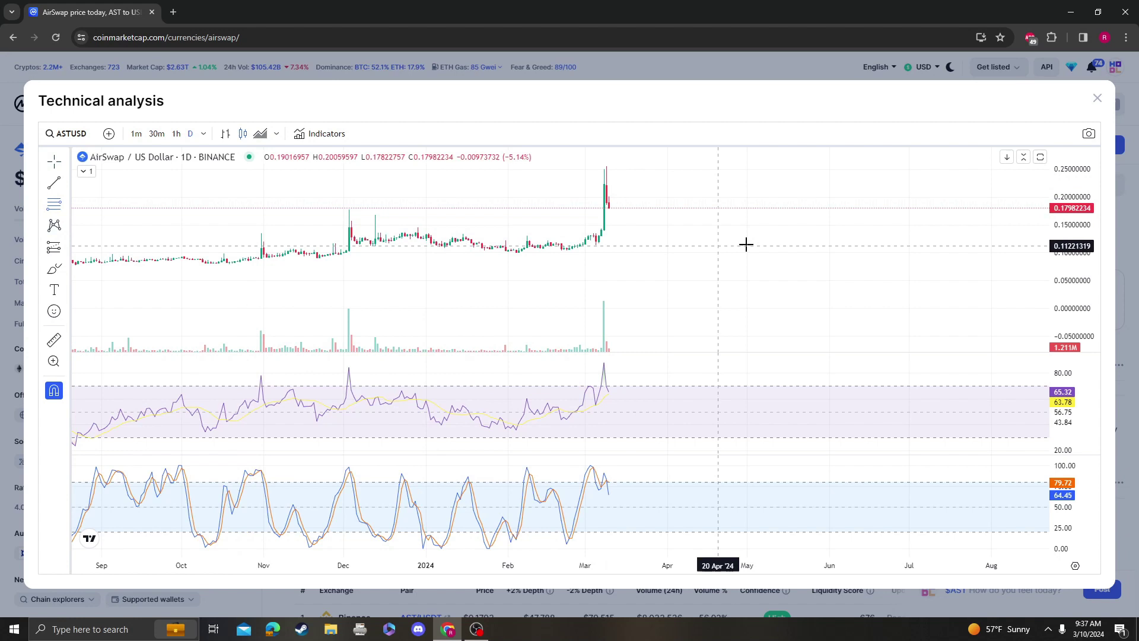
- Draw a new Fib Retracement from 0.112 up to the ~0.256 spike high, then close the chart
left_click(991, 246)
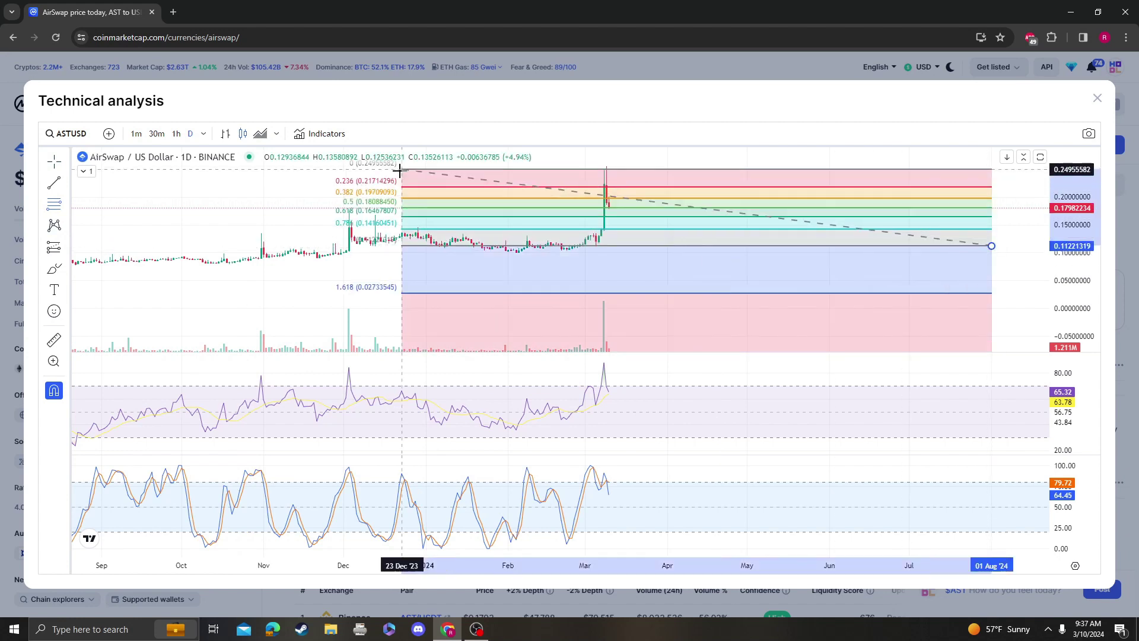
left_click(382, 164)
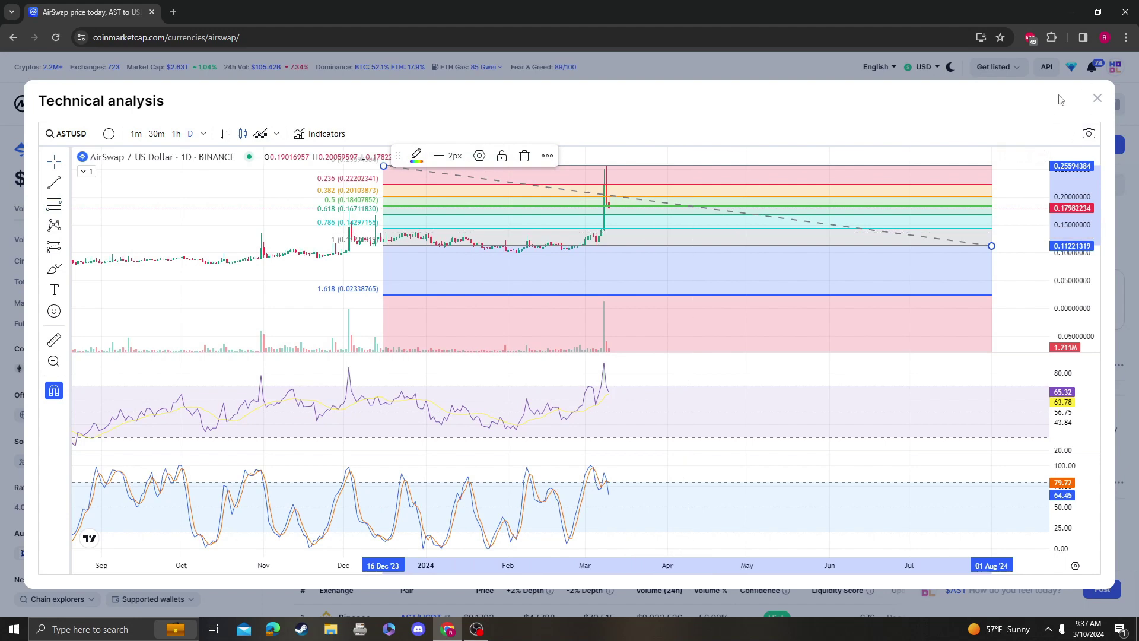
left_click(1098, 99)
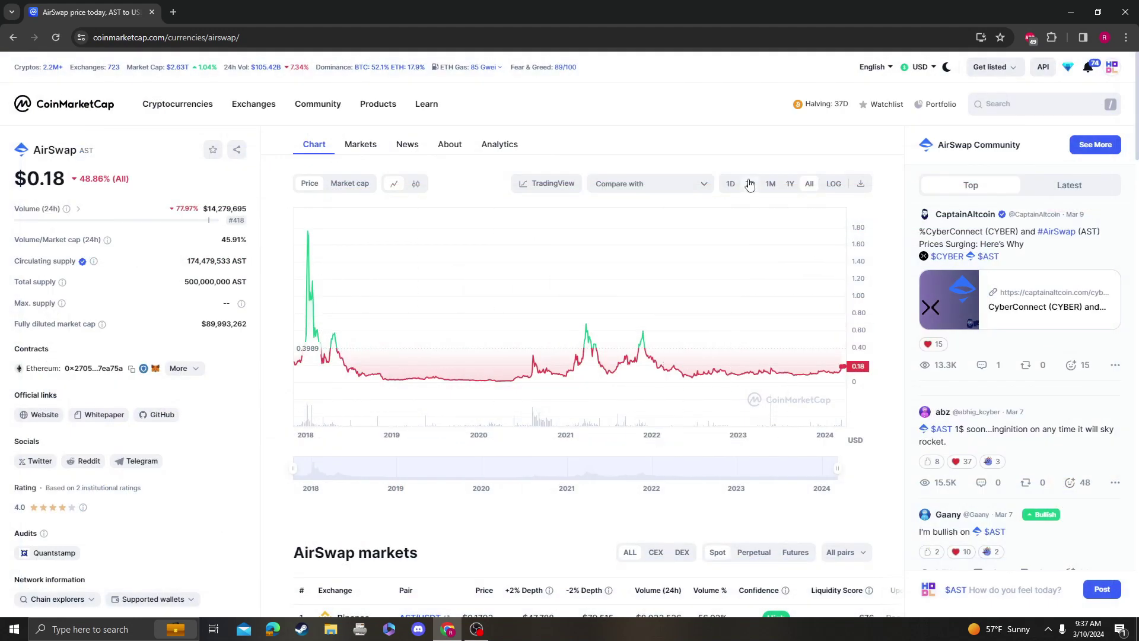
- Switch AirSwap's price chart to 7D, then to 1M showing $0.18, up 62.40%
double_click(54, 176)
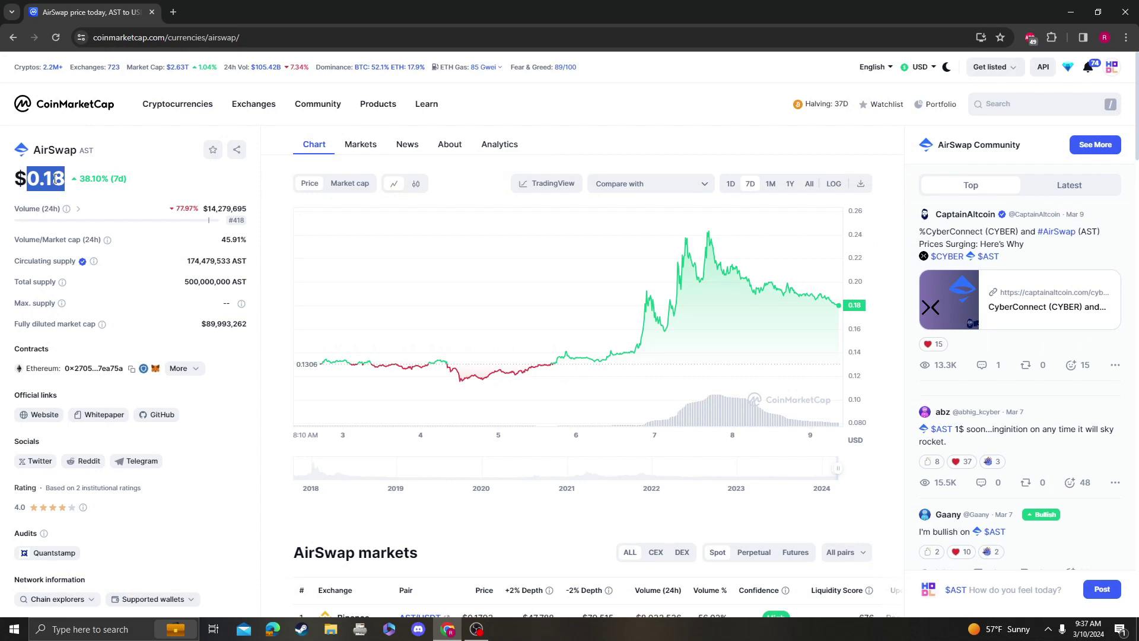
left_click(769, 183)
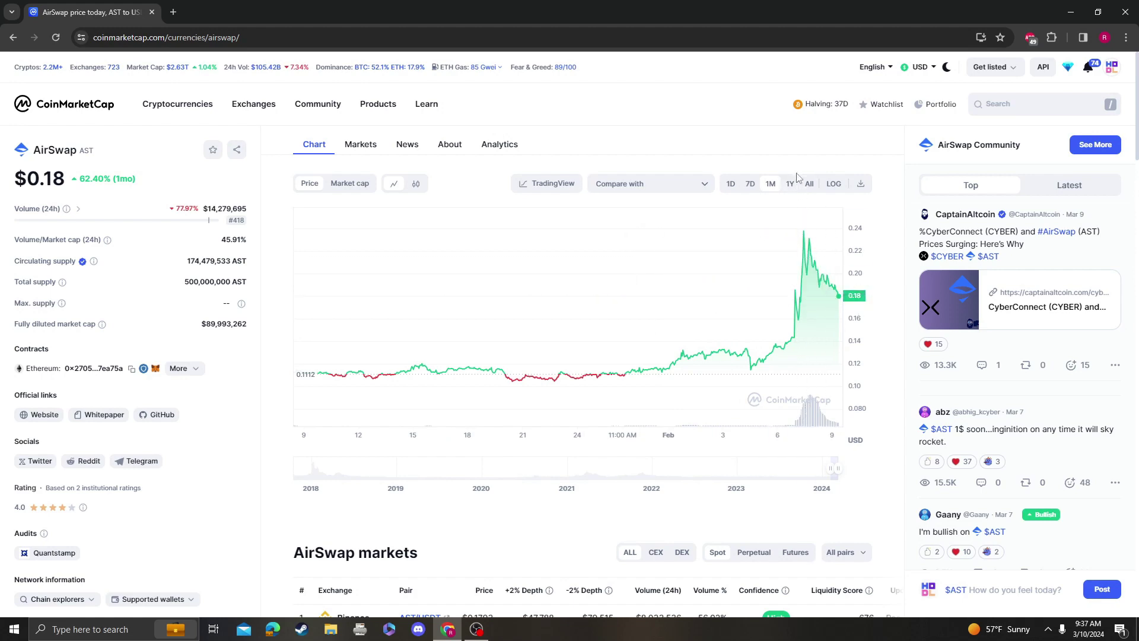
- Reopen the chart and brush a falling line, a support line near 0.17, and a wavy path
left_click(546, 188)
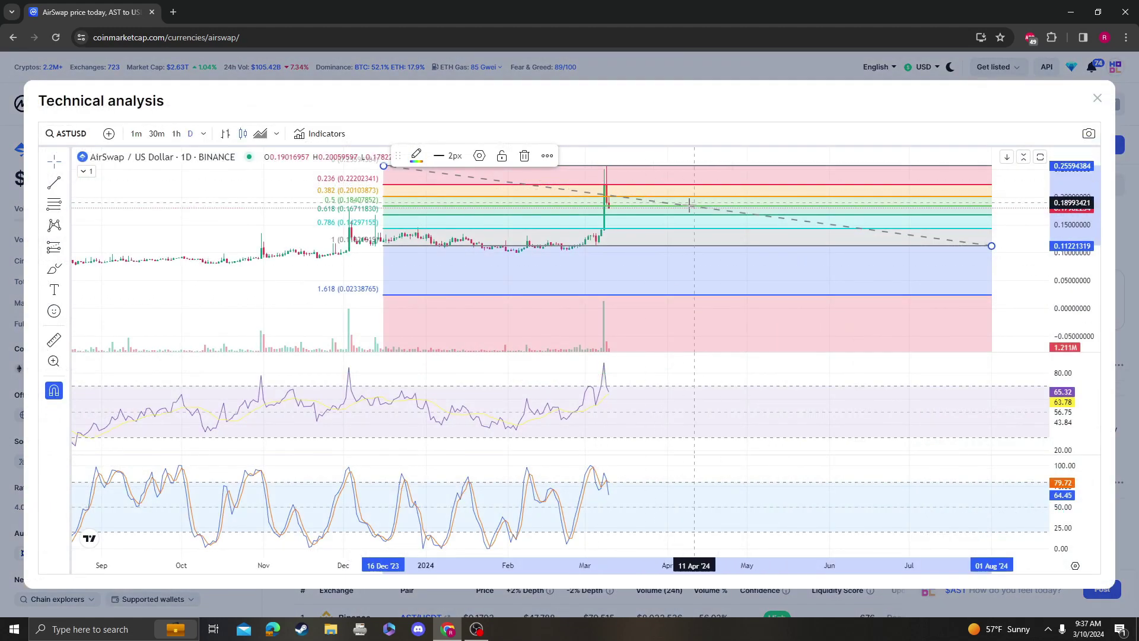
left_click(58, 269)
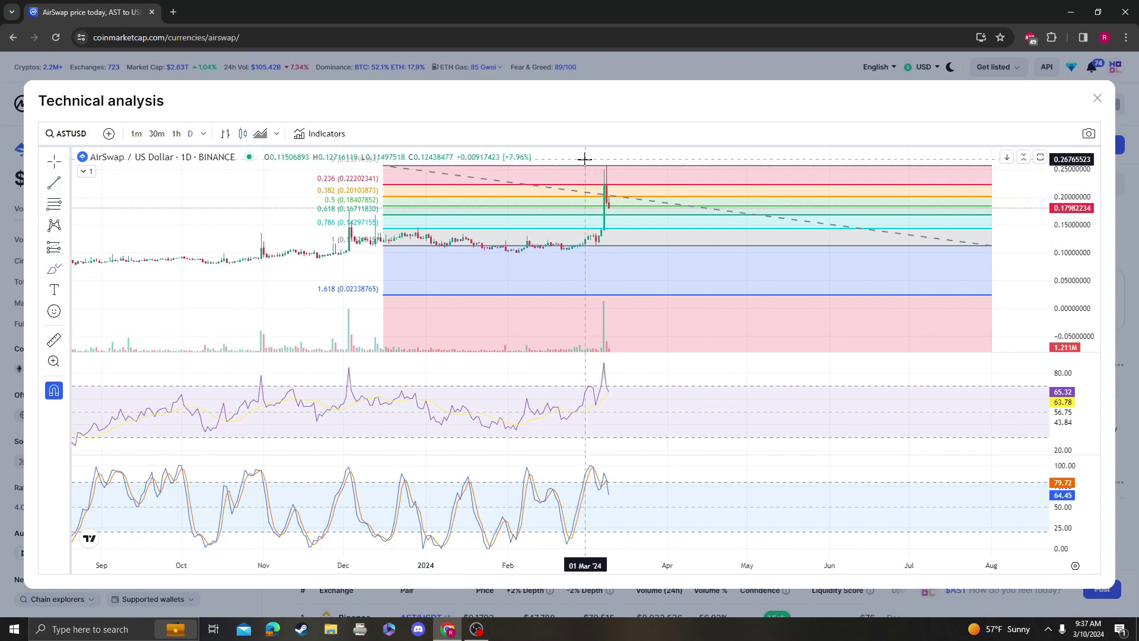
left_click_drag(590, 160, 752, 207)
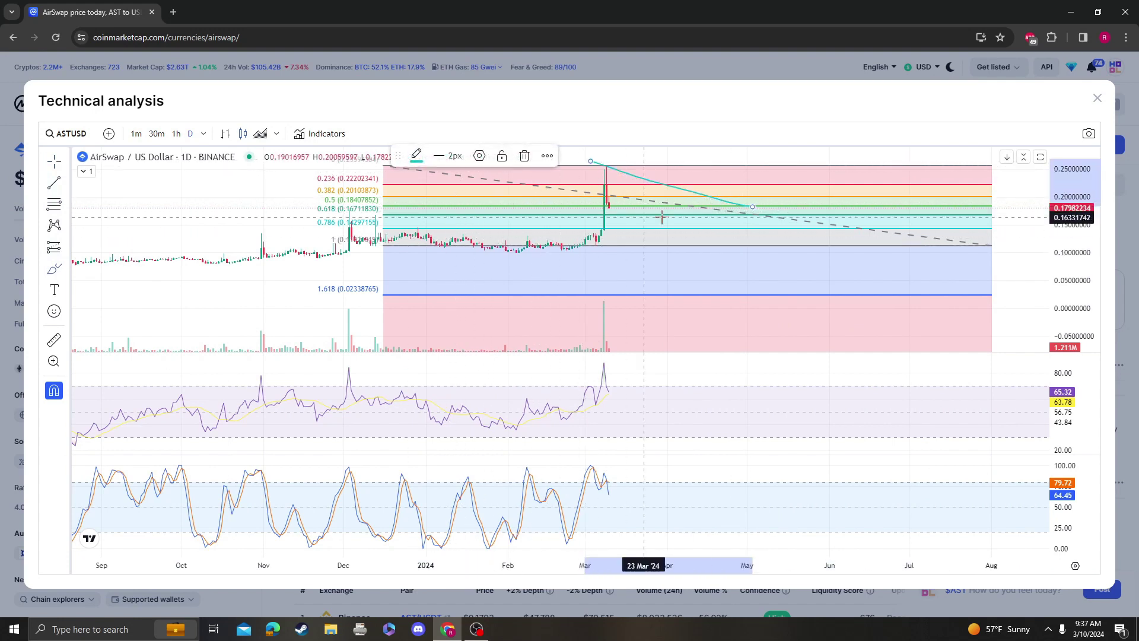
left_click_drag(555, 213, 873, 206)
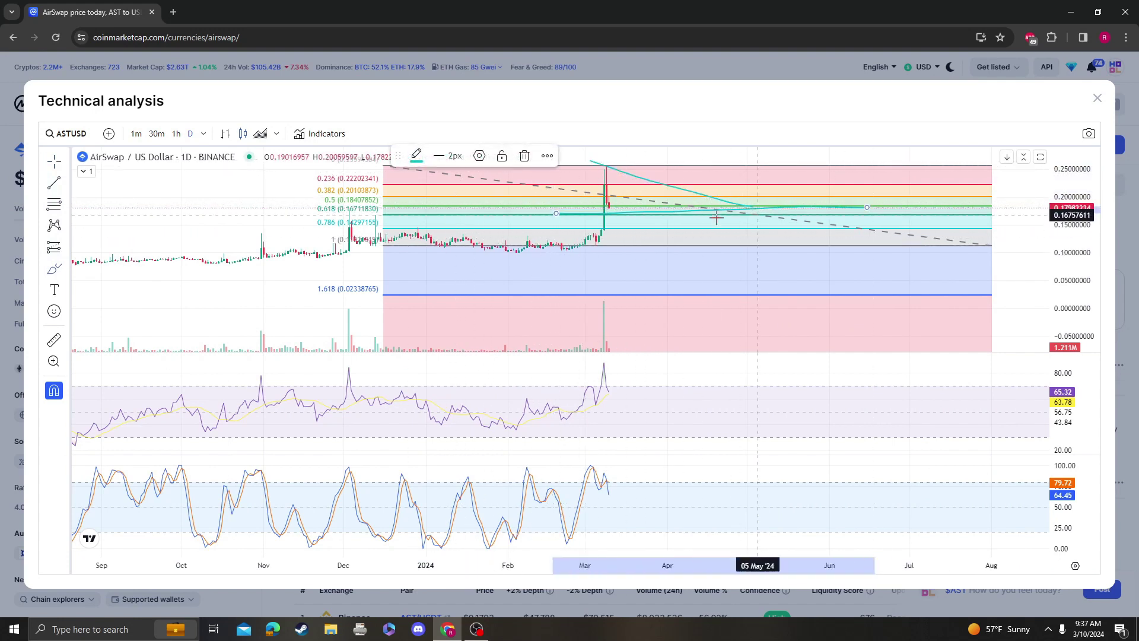
mouse_move(610, 203)
left_mouse_down()
mouse_move(672, 207)
mouse_move(738, 156)
left_mouse_up()
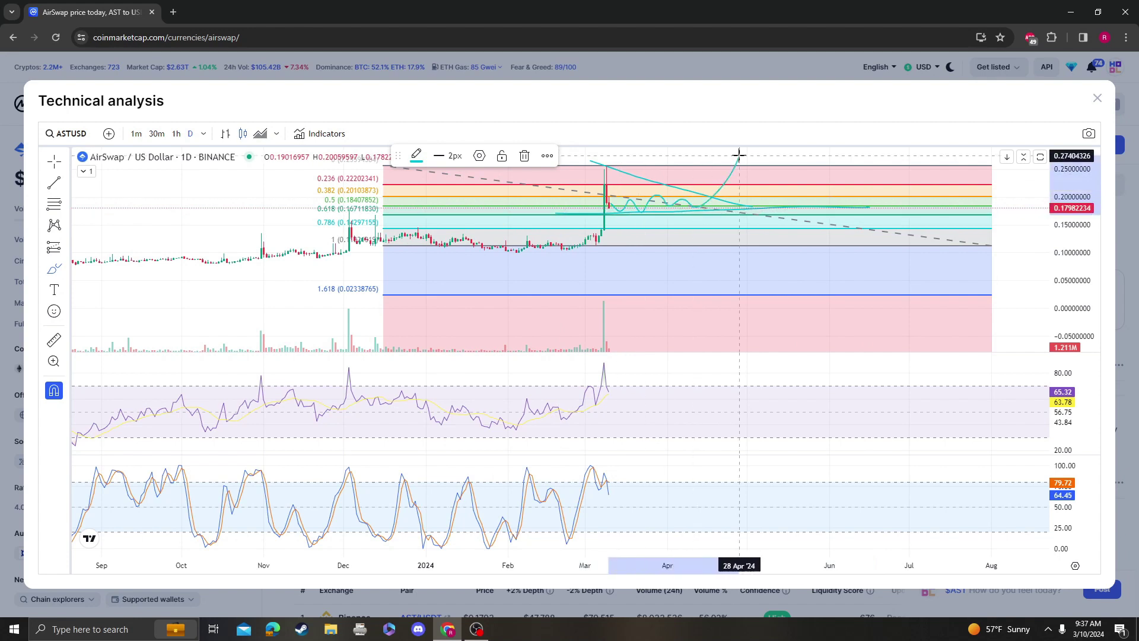
- Draw a Fib Retracement from late November to mid-August and loop a target near late April
left_click(66, 204)
left_click(136, 207)
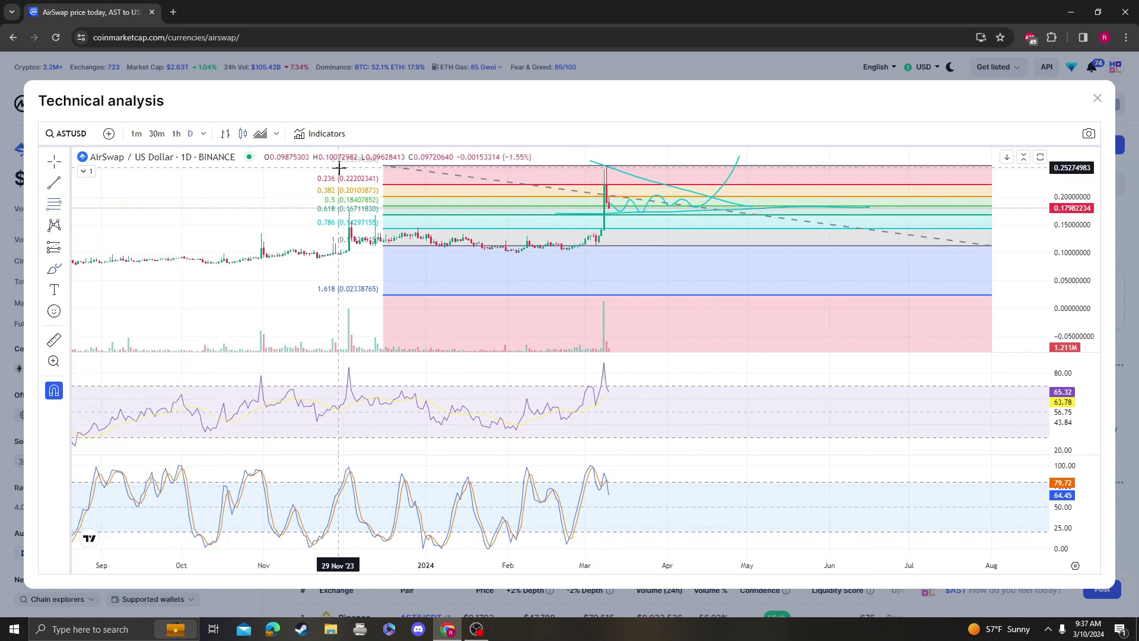
left_click(339, 165)
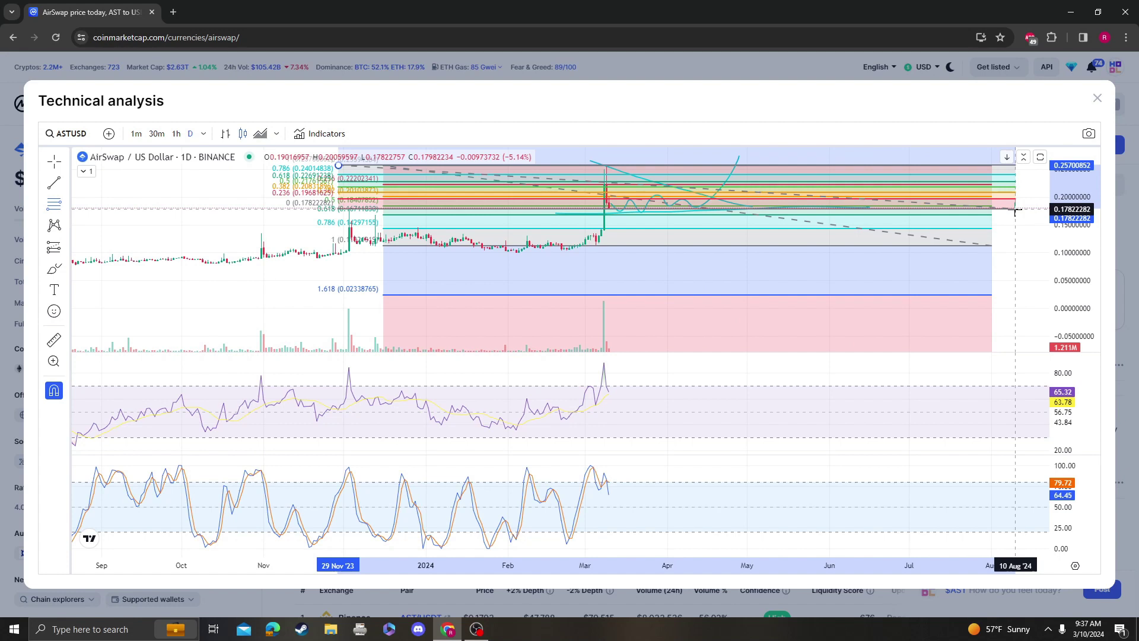
left_click(1017, 214)
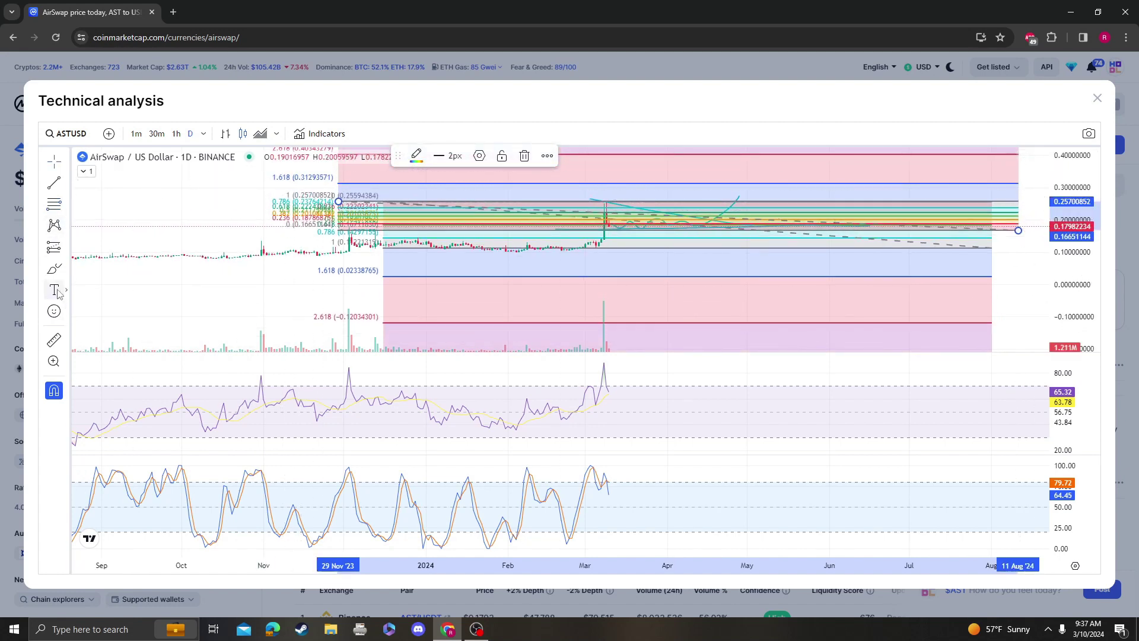
left_click(380, 167)
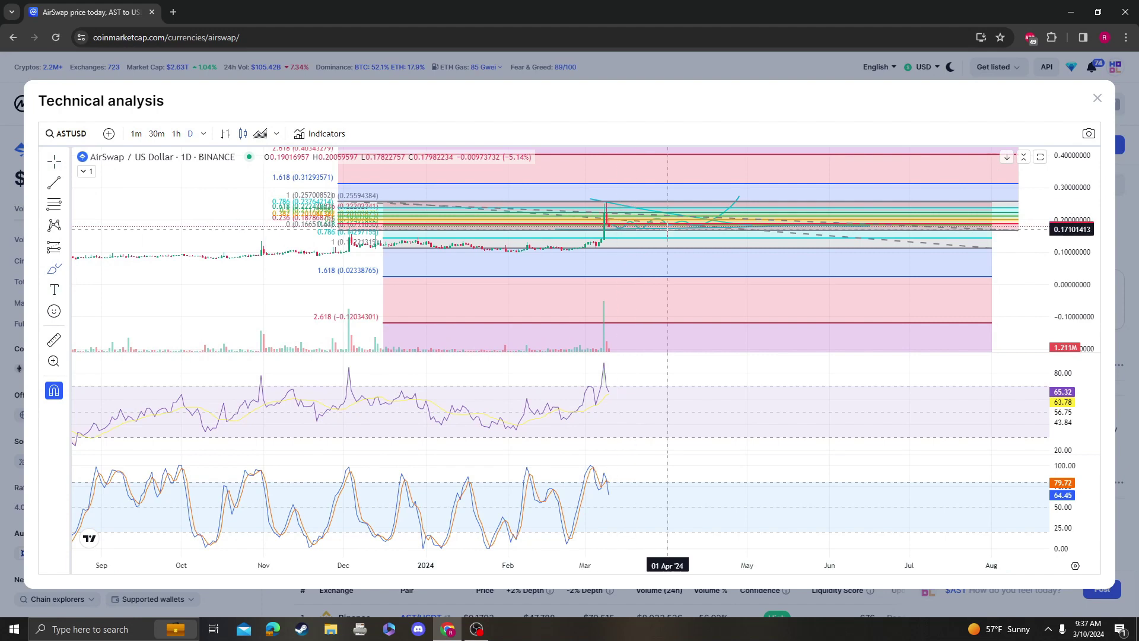
mouse_move(696, 227)
left_mouse_down()
mouse_move(712, 169)
mouse_move(725, 189)
mouse_move(774, 194)
left_mouse_up()
- Close the technical analysis chart and switch AirSwap's price chart to the 1Y range, showing $0.1796
left_click(1097, 98)
left_click(860, 184)
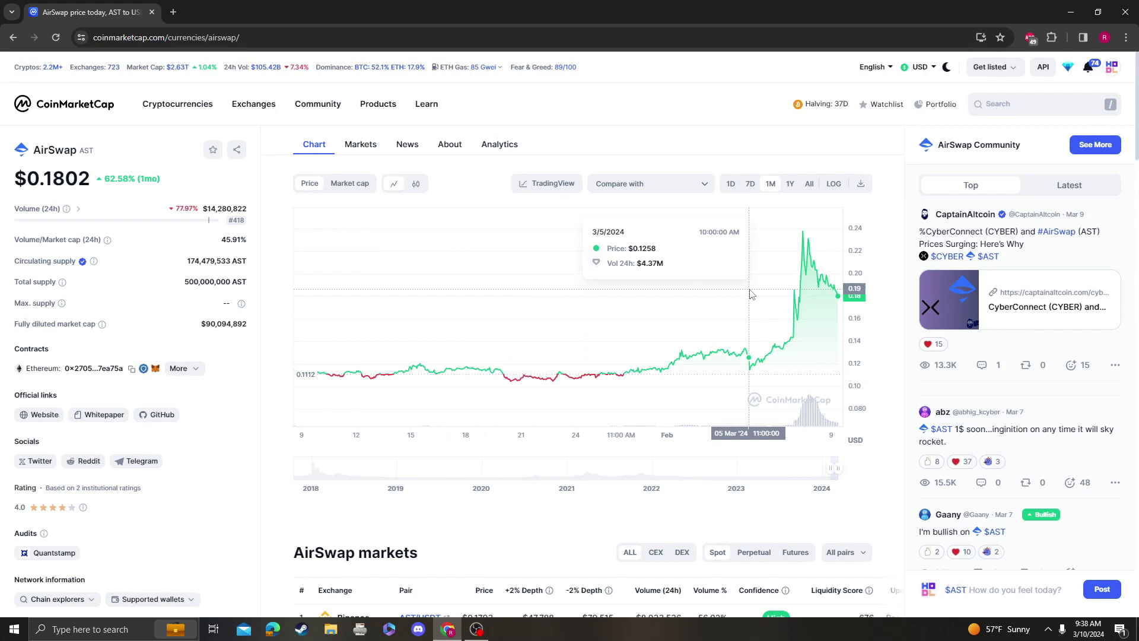
left_click(789, 183)
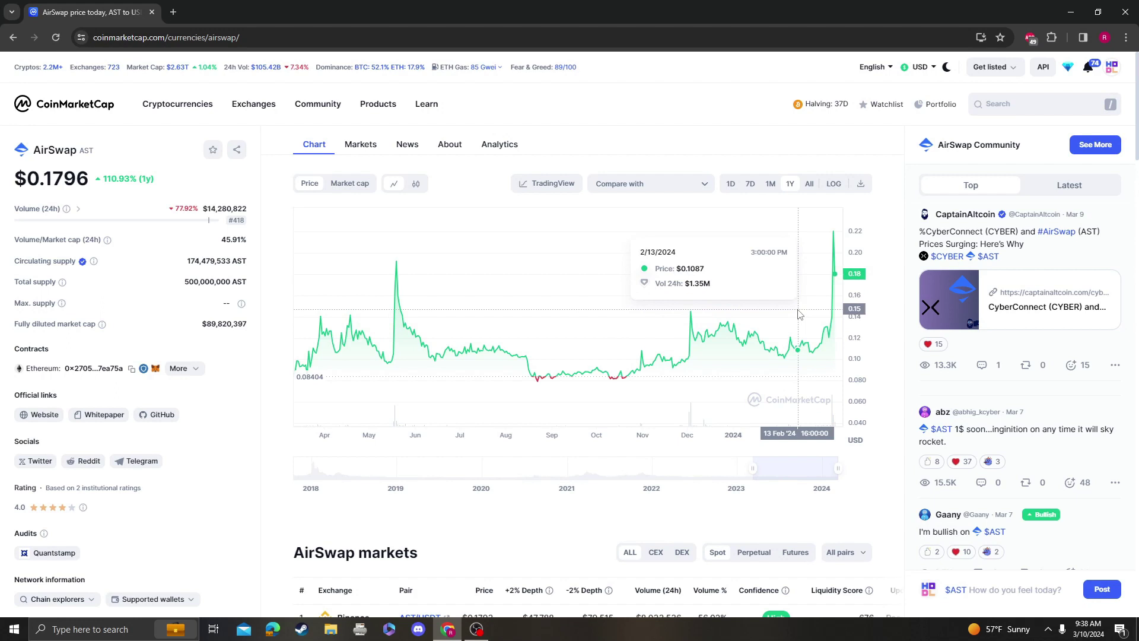